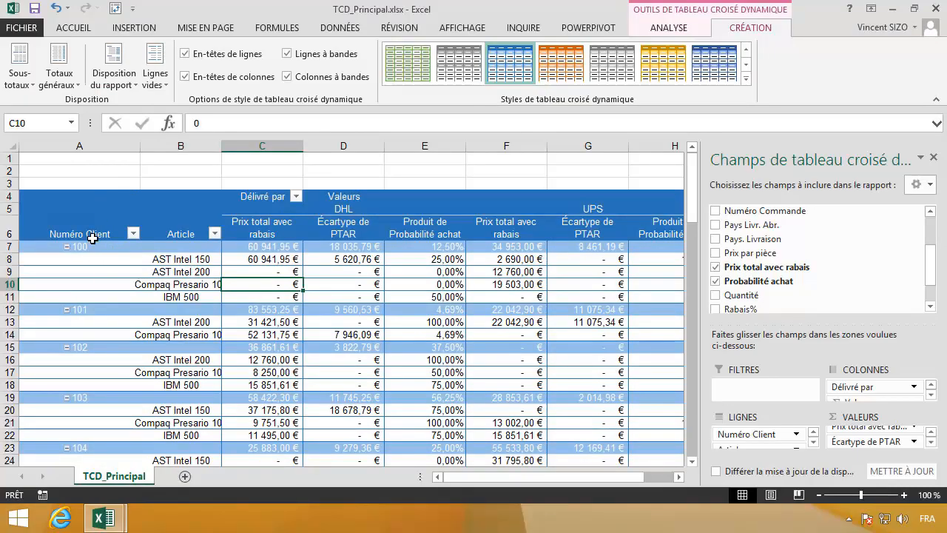
# - Turn off merging and centring of cells with labels in the PivotTable options
pyautogui.rightClick(164, 259)
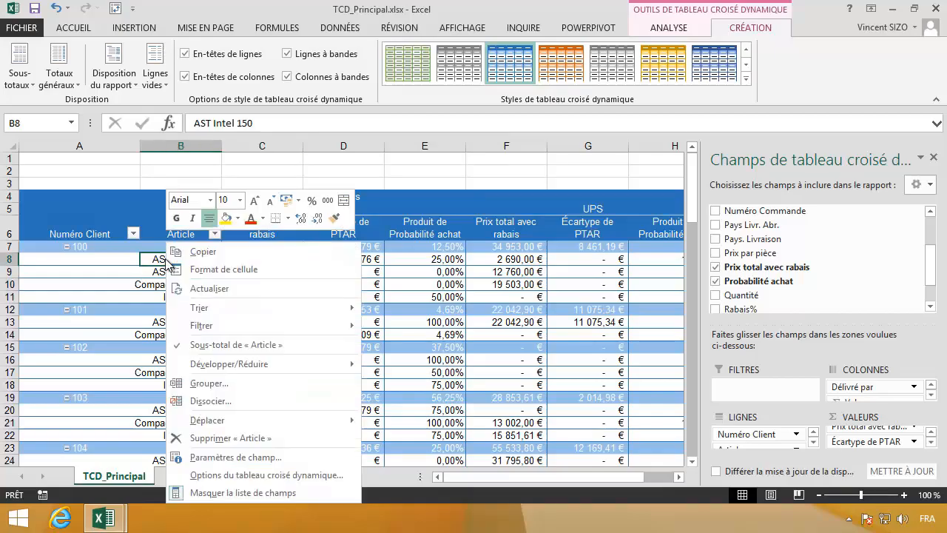
pyautogui.click(235, 474)
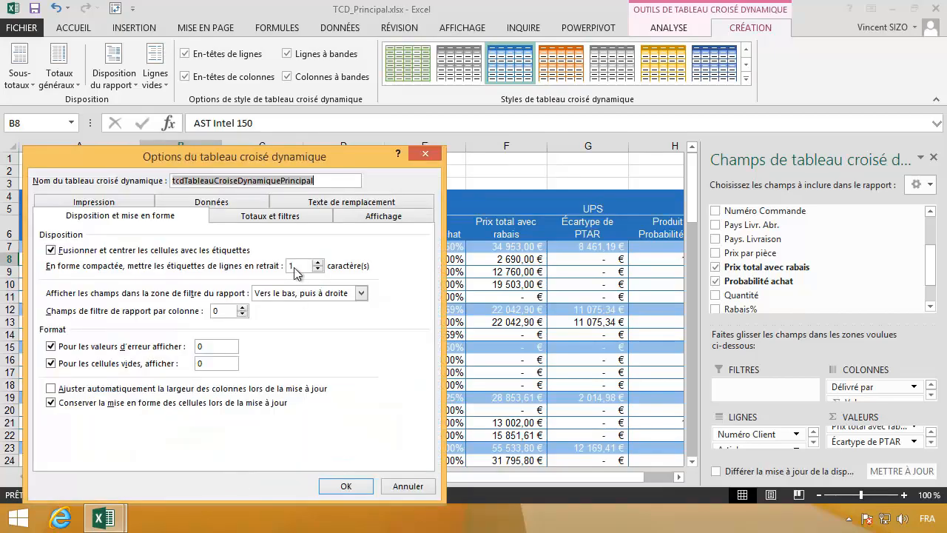
pyautogui.click(175, 251)
pyautogui.click(355, 484)
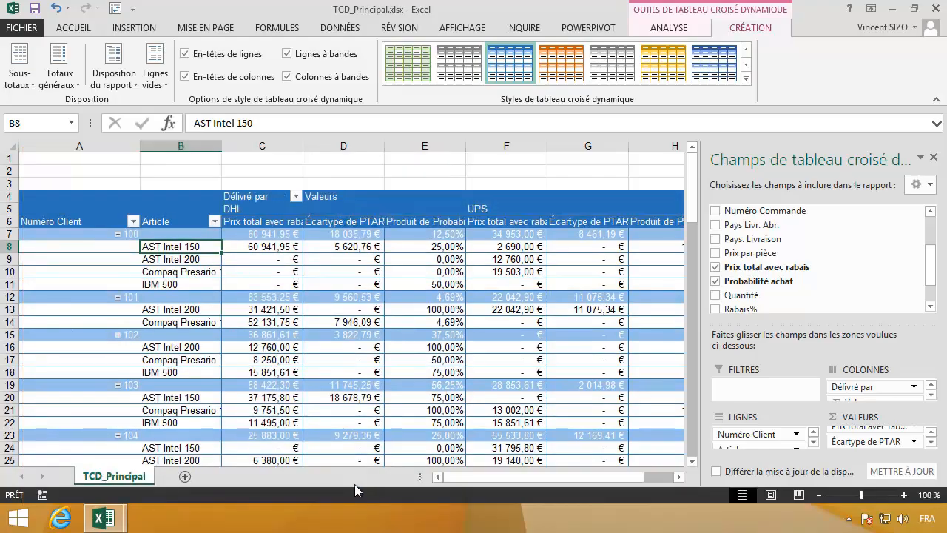
# - Try the tabular report layout on the pivot table and return it to outline form
pyautogui.click(122, 85)
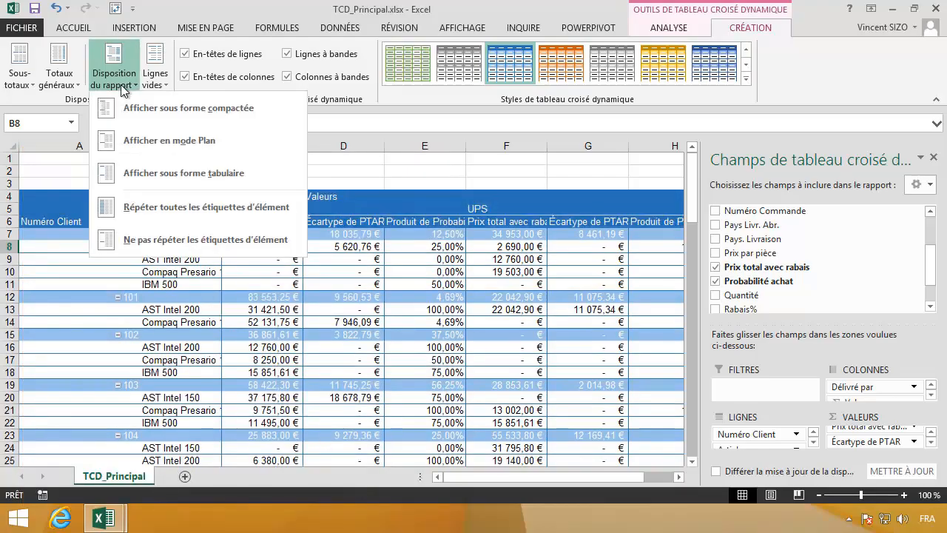
pyautogui.click(148, 172)
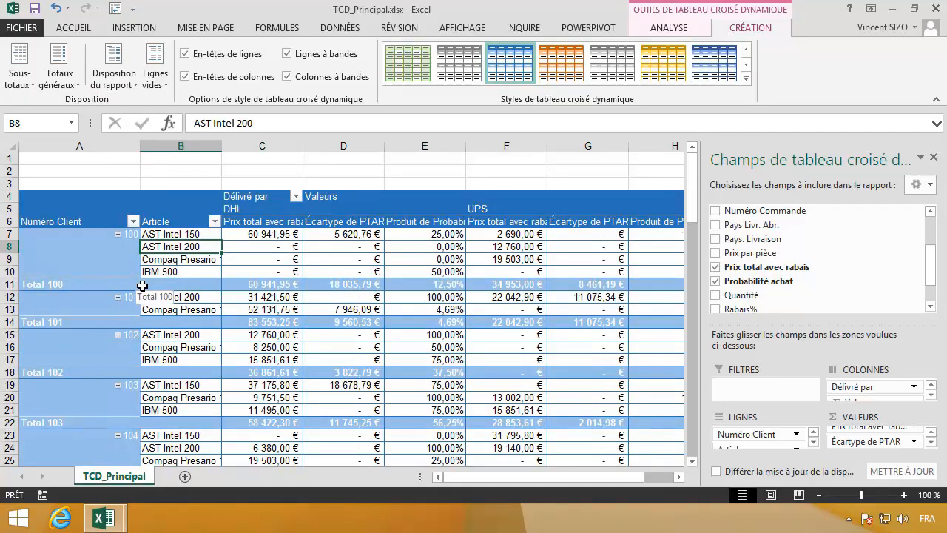
pyautogui.click(126, 89)
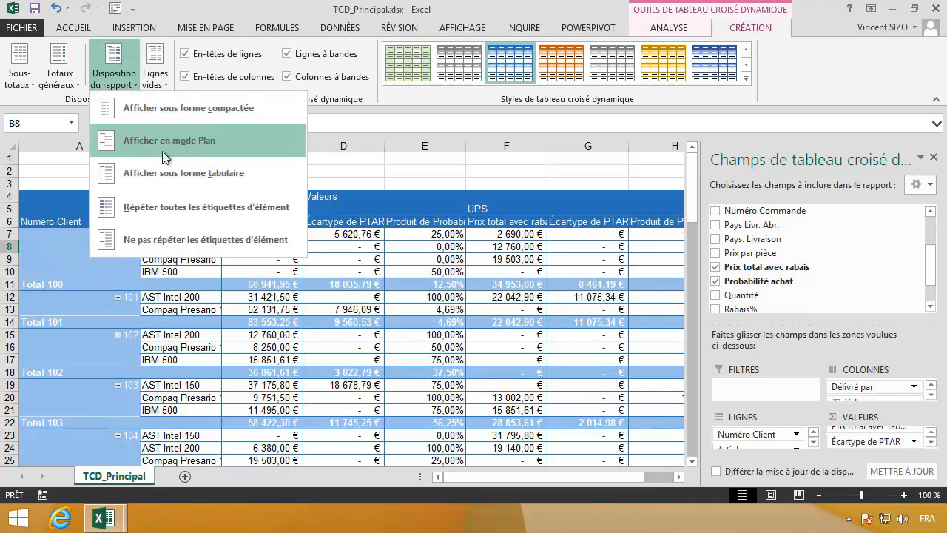
pyautogui.click(162, 151)
# - Repeat all item labels in the pivot table and check the repeated DHL column labels
pyautogui.click(134, 89)
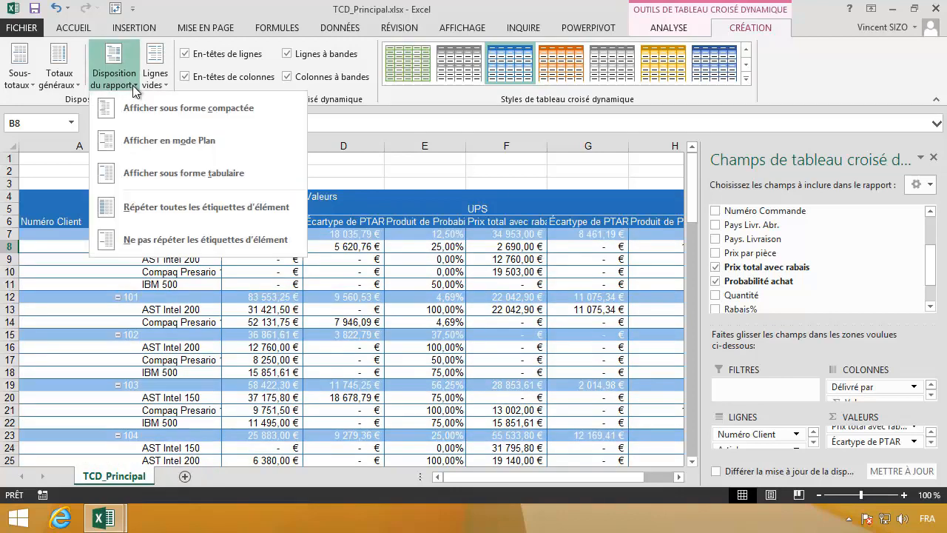
pyautogui.click(176, 210)
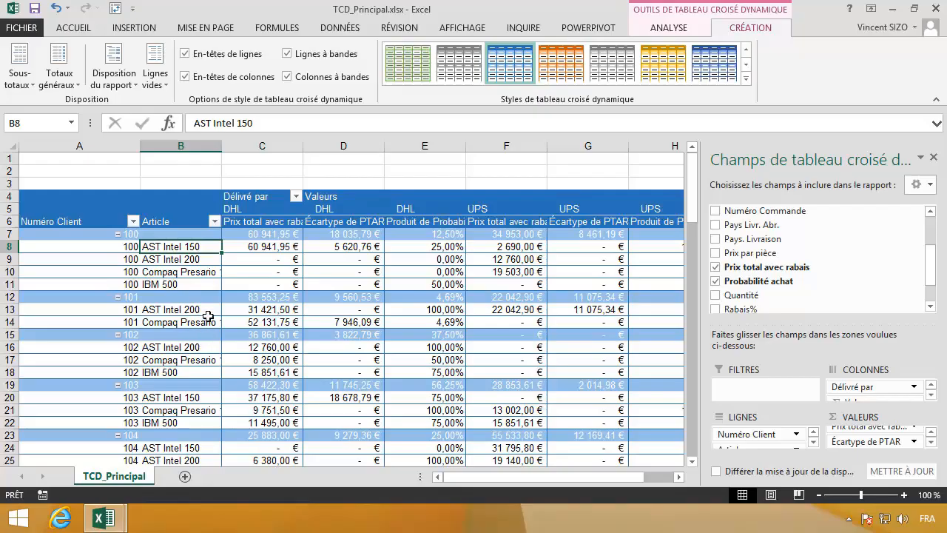
pyautogui.click(276, 210)
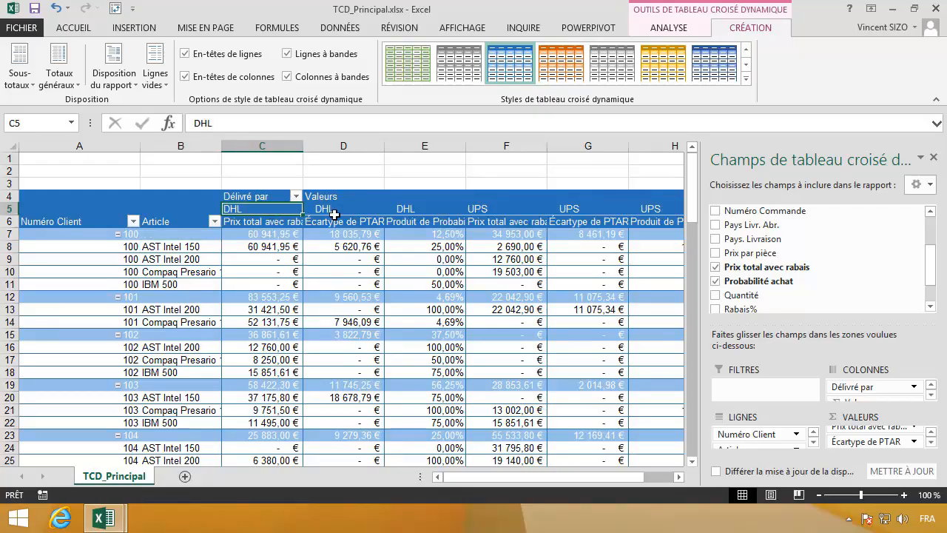
pyautogui.click(345, 212)
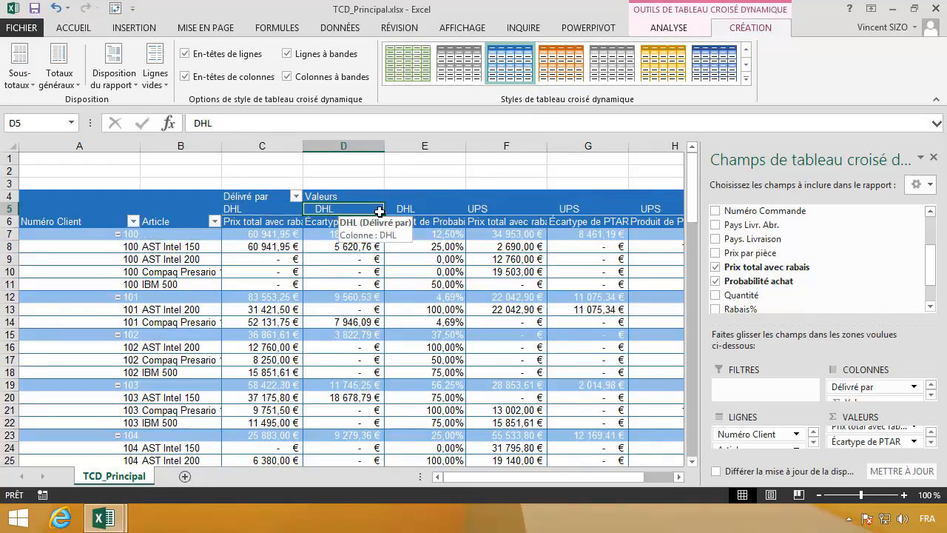
pyautogui.click(293, 249)
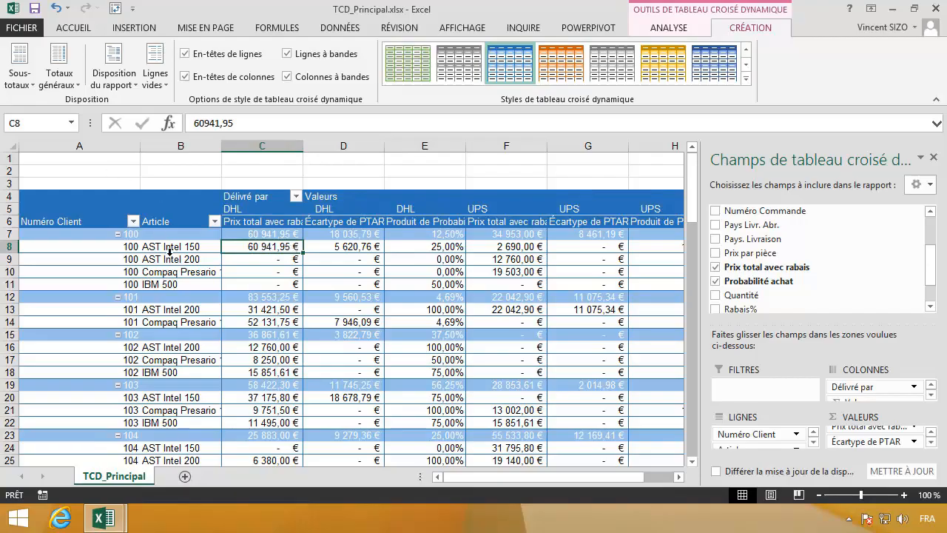
# - Hide the pivot table's subtotals and turn grand totals off for both rows and columns
pyautogui.click(21, 79)
pyautogui.click(35, 107)
pyautogui.click(281, 232)
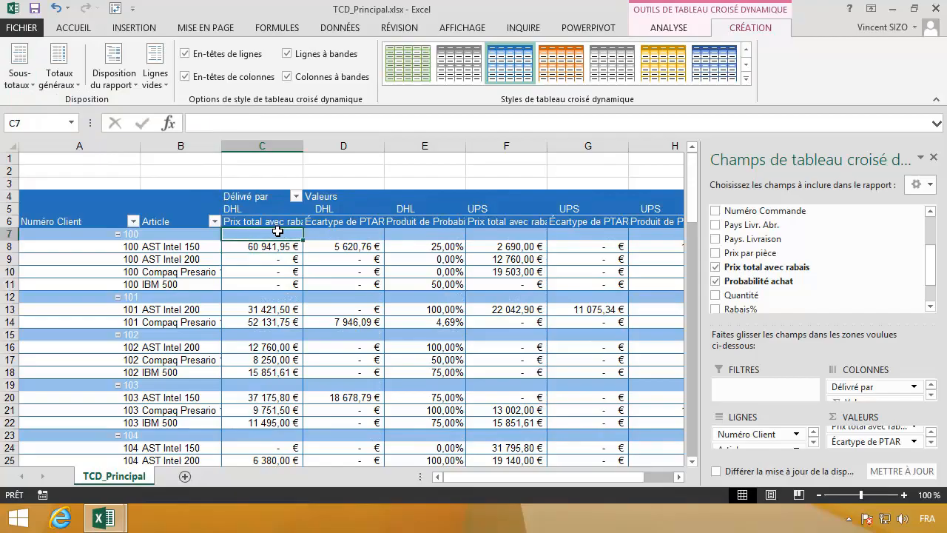
pyautogui.click(59, 78)
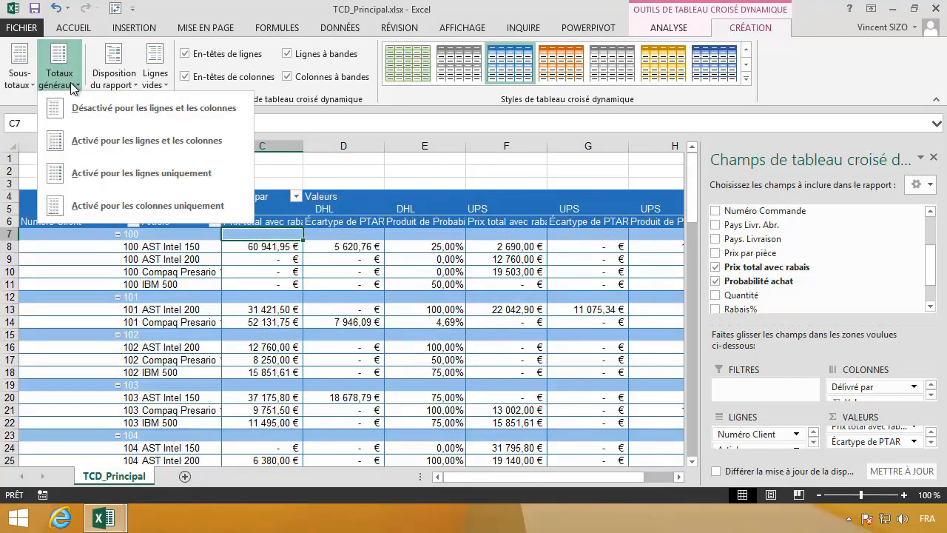
pyautogui.click(80, 107)
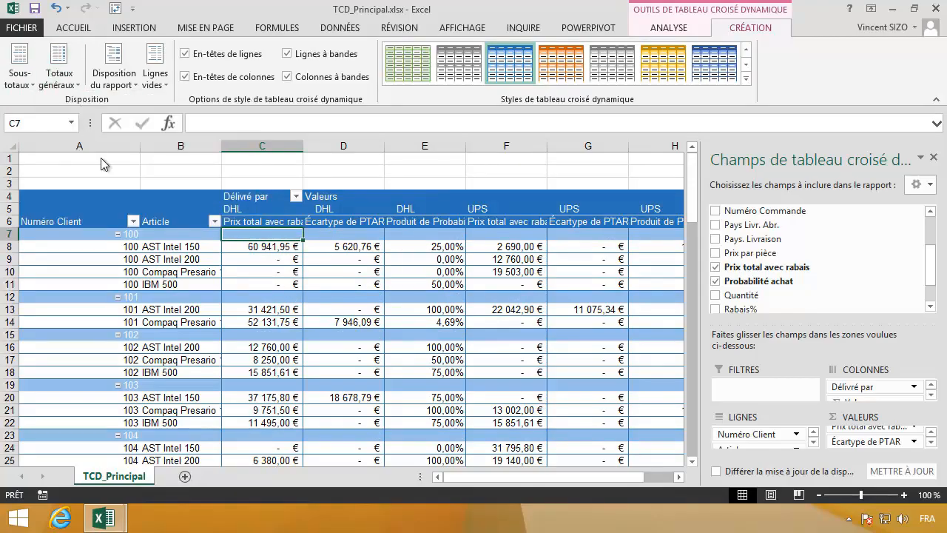
# - Inspect the header rows of clients 100, 101 and 102, and switch the report layout to tabular form
pyautogui.click(127, 235)
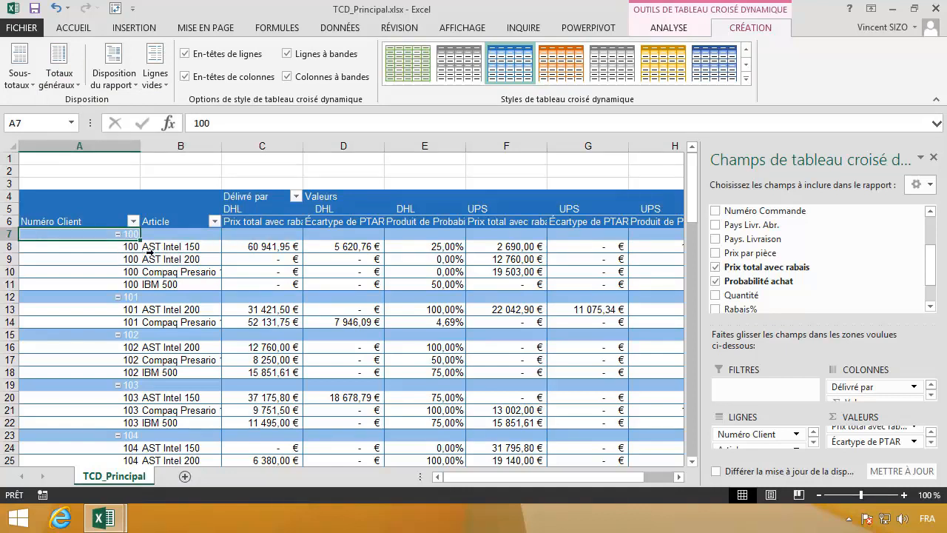
pyautogui.click(161, 235)
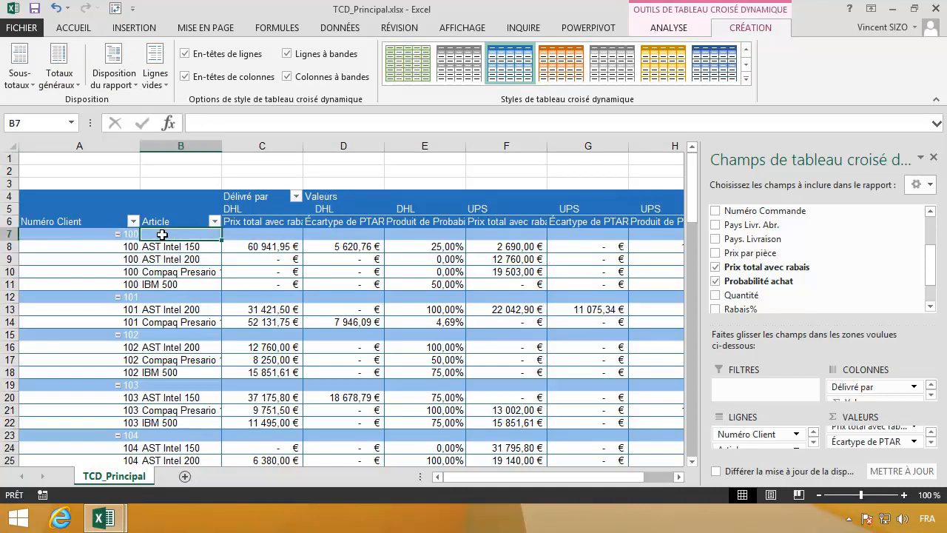
pyautogui.click(129, 296)
pyautogui.click(163, 298)
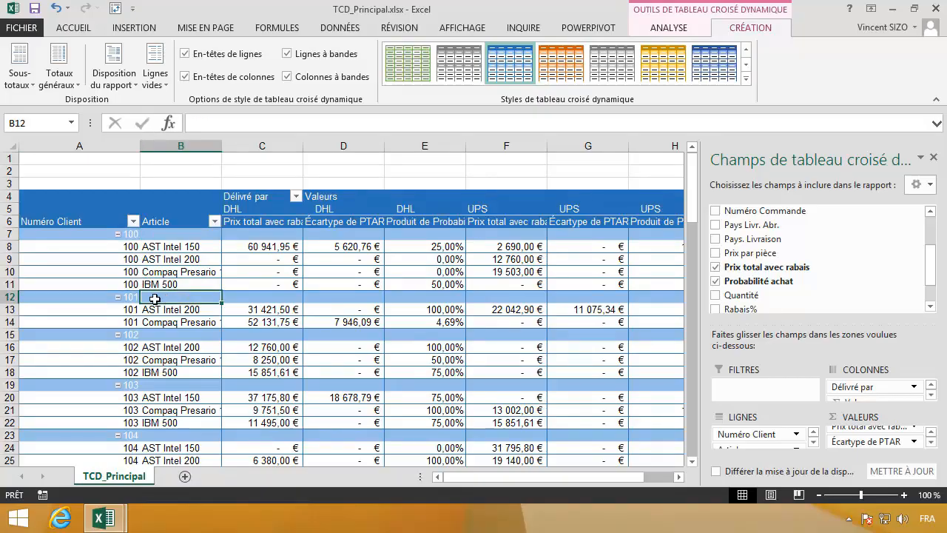
pyautogui.click(11, 334)
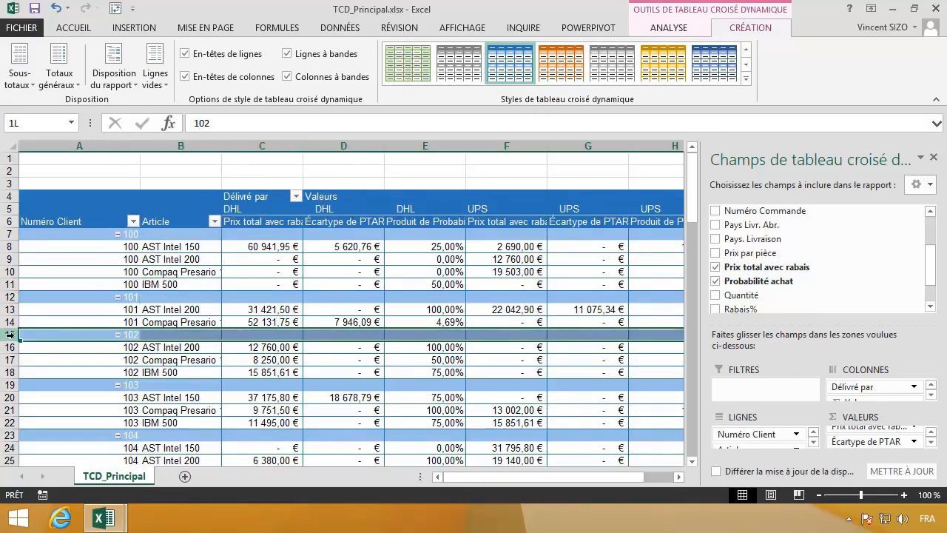
pyautogui.click(57, 315)
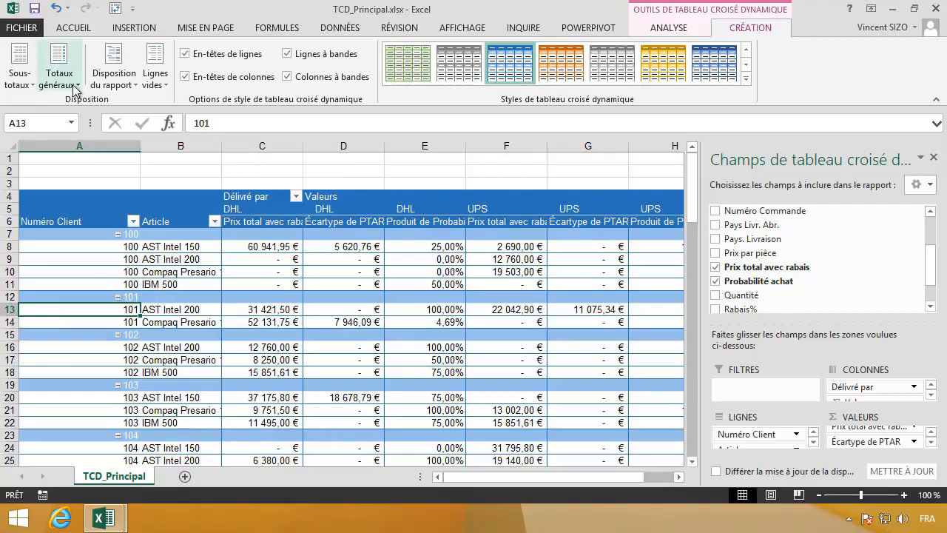
pyautogui.click(116, 79)
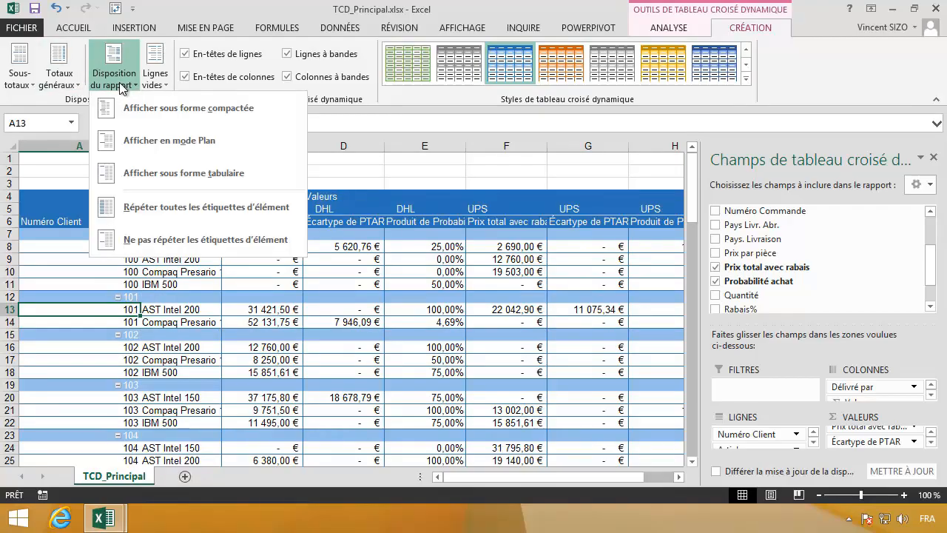
pyautogui.click(153, 171)
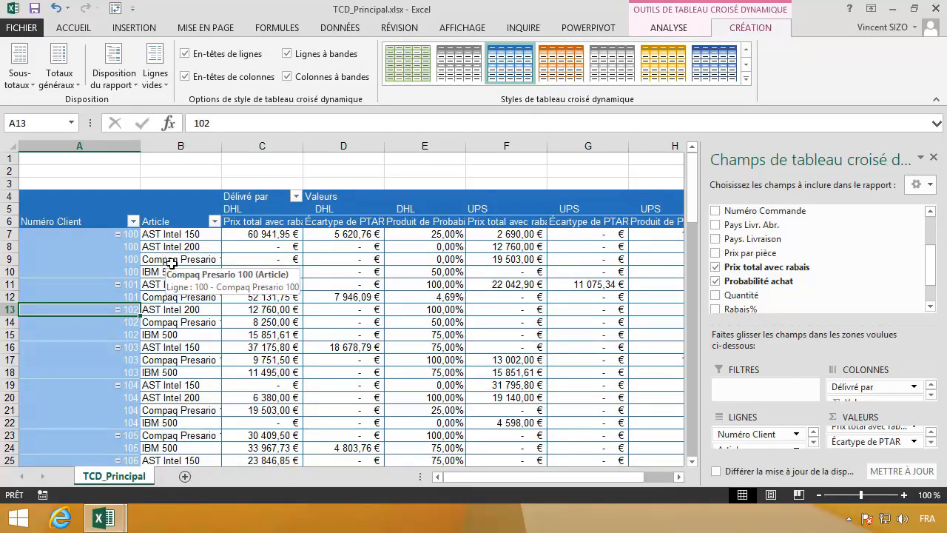
# - Switch the report layout to compact form and enable merging and centring of cells with labels in the PivotTable options
pyautogui.click(121, 81)
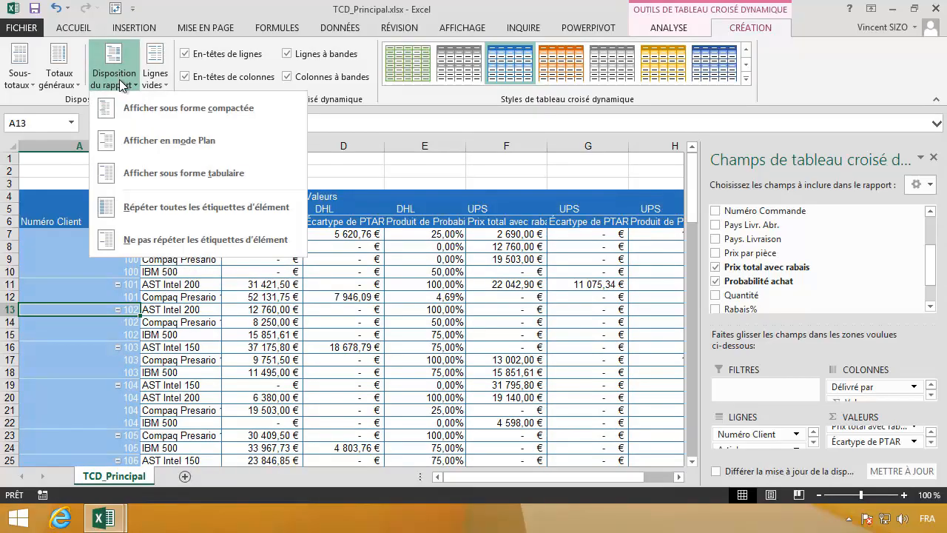
pyautogui.click(141, 119)
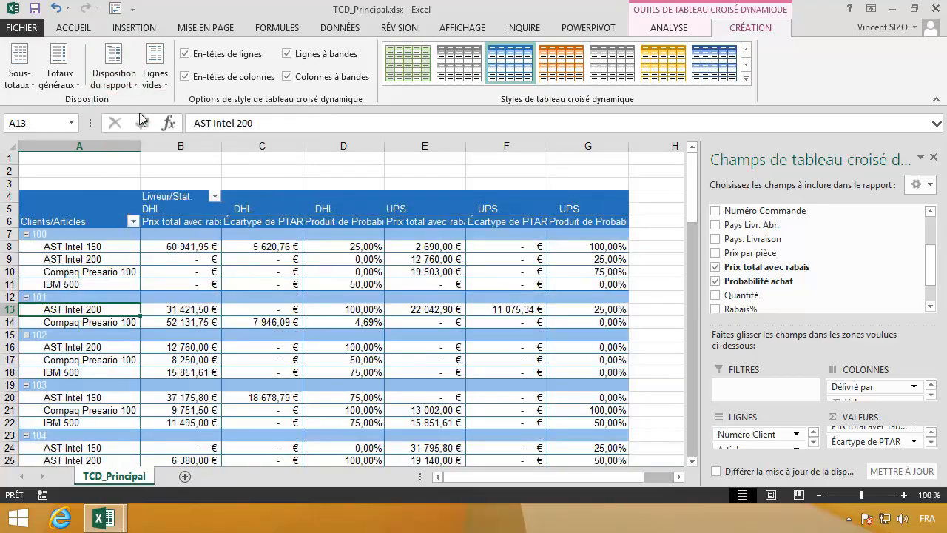
pyautogui.rightClick(207, 284)
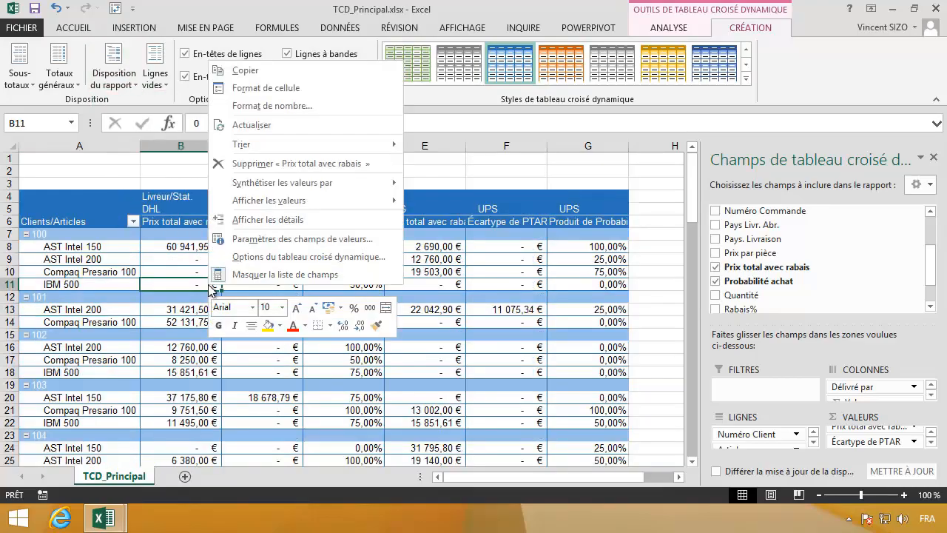
pyautogui.click(251, 258)
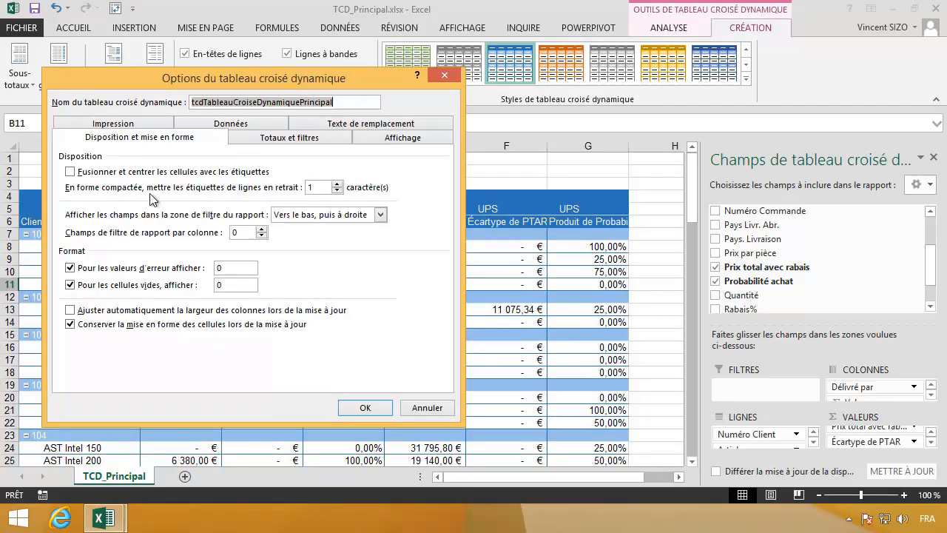
pyautogui.click(154, 173)
pyautogui.click(360, 407)
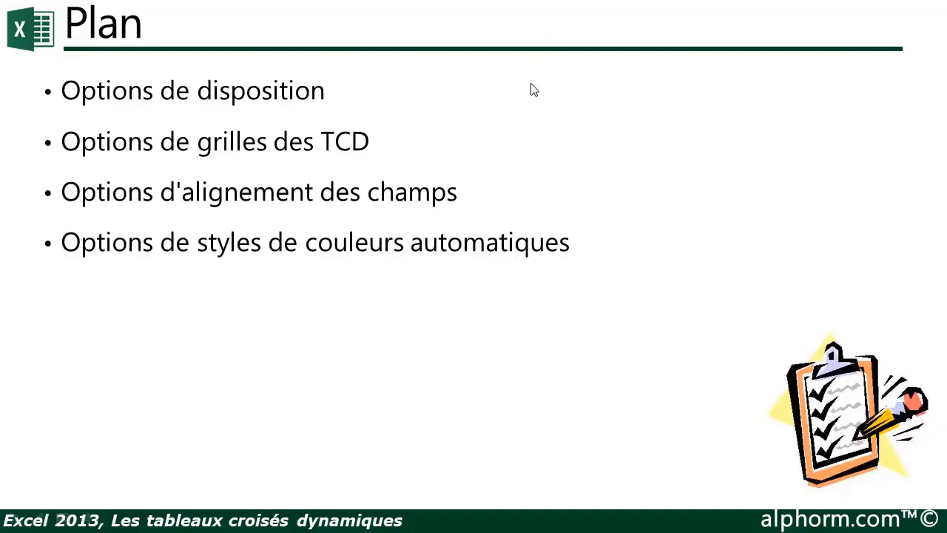
# - Return from the slides to the Excel workbook and toggle the row headers style option off and on twice
pyautogui.press('super+d')
pyautogui.click(124, 518)
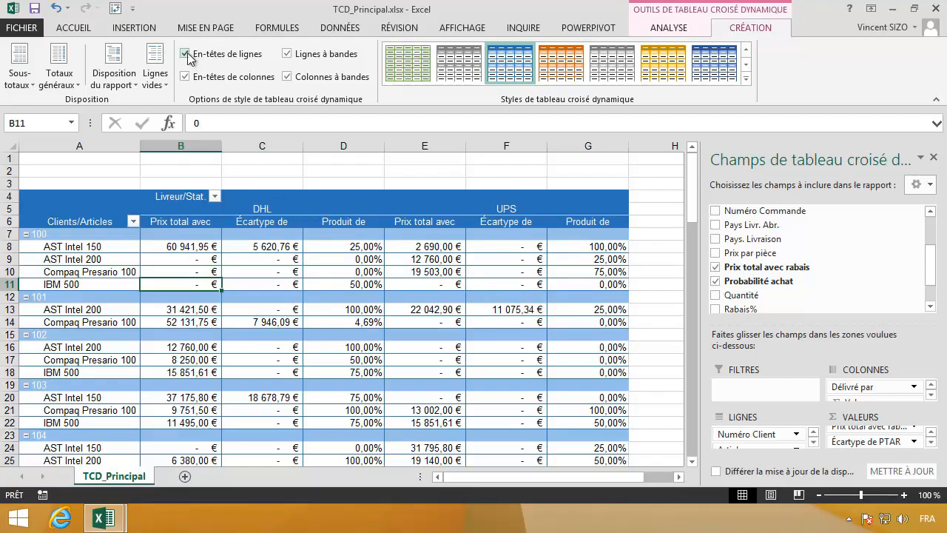
pyautogui.click(219, 56)
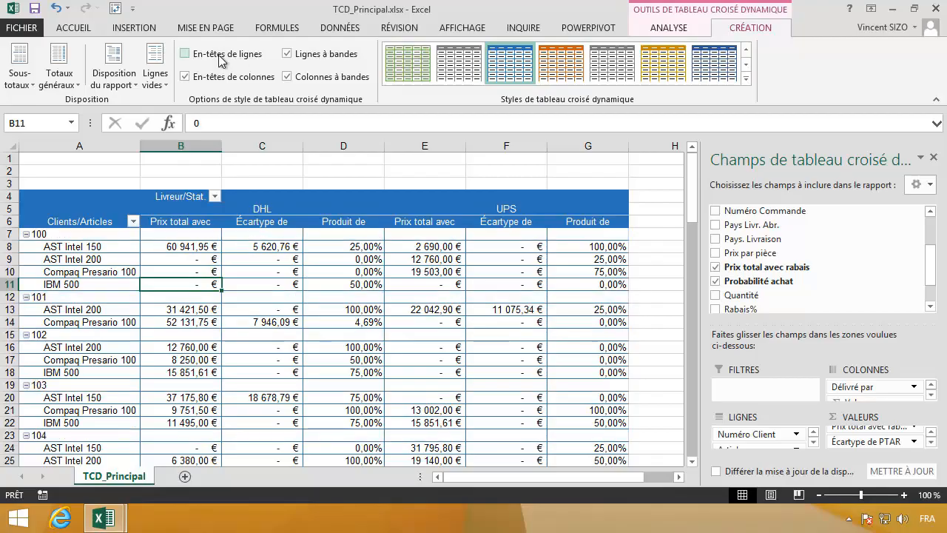
pyautogui.click(220, 58)
pyautogui.click(220, 57)
pyautogui.click(220, 58)
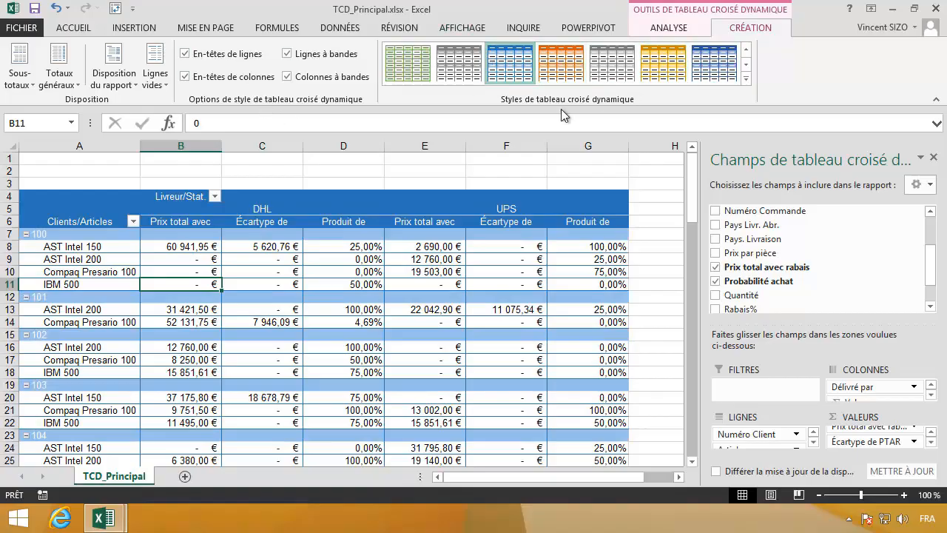
# - Toggle the pivot table's column headers style option off and on twice
pyautogui.click(247, 77)
pyautogui.click(247, 78)
pyautogui.click(248, 78)
pyautogui.click(247, 78)
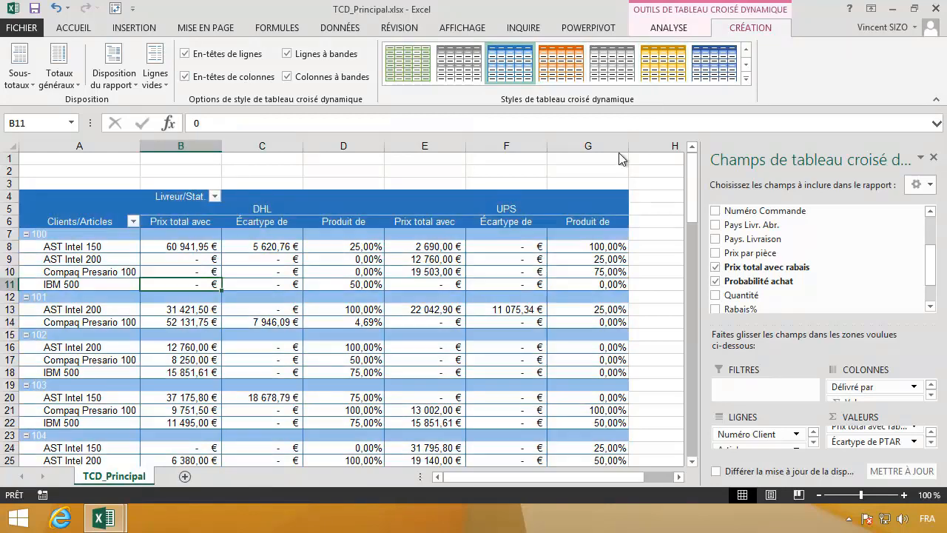
# - Try toggling the banded rows and banded columns style options, leaving both enabled
pyautogui.click(349, 60)
pyautogui.click(348, 79)
pyautogui.click(348, 83)
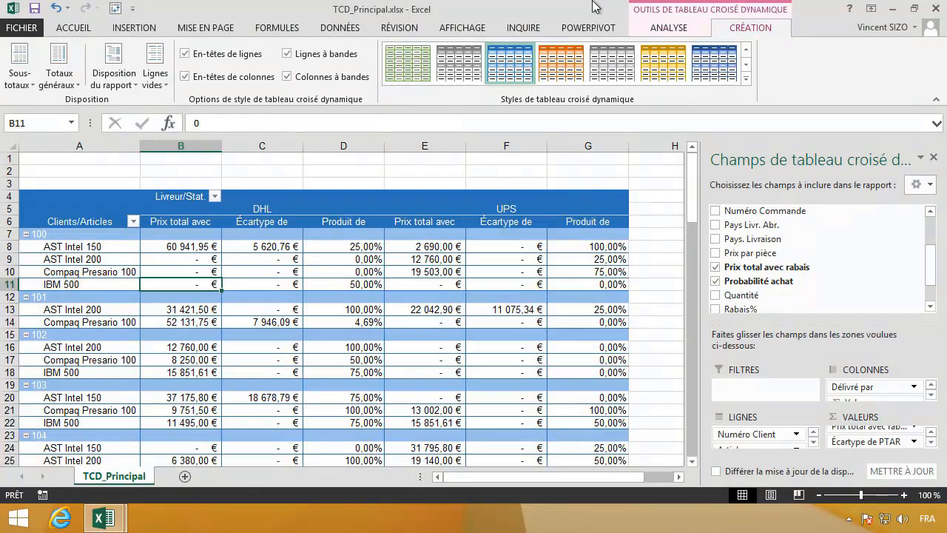
# - Switch to the presentation's plan slide to review the topics and return to the Excel workbook
pyautogui.click(622, 10)
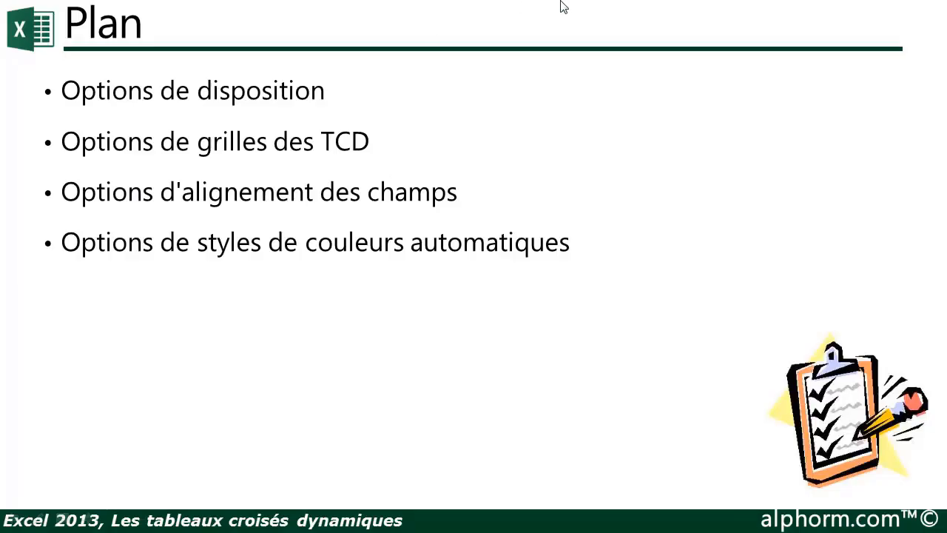
pyautogui.press('super+d')
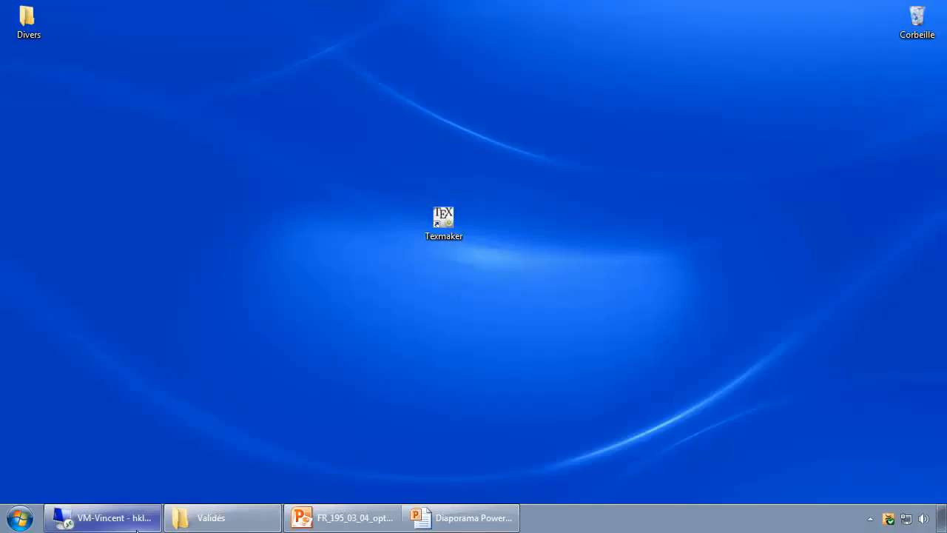
pyautogui.click(104, 517)
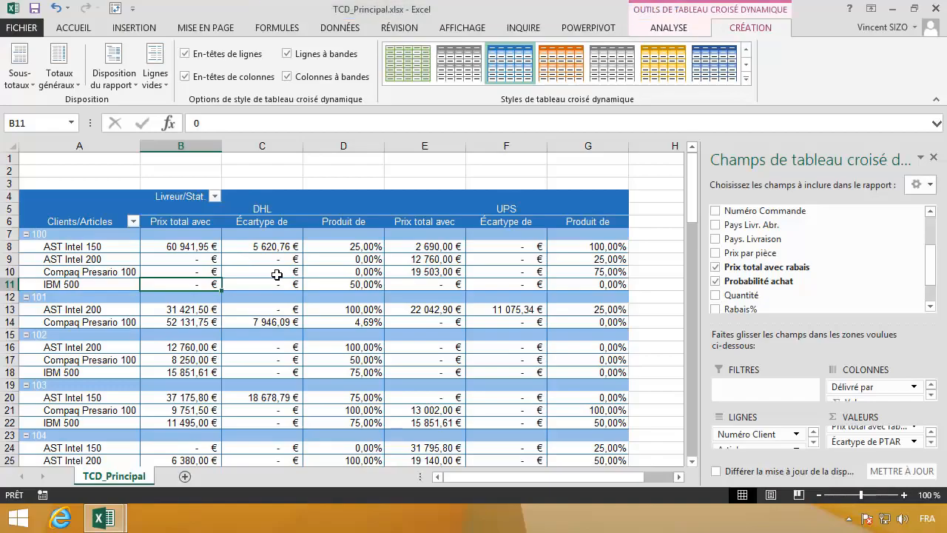
# - Disable merging and centring of cells with labels in the PivotTable options and inspect the DHL header cell
pyautogui.rightClick(267, 274)
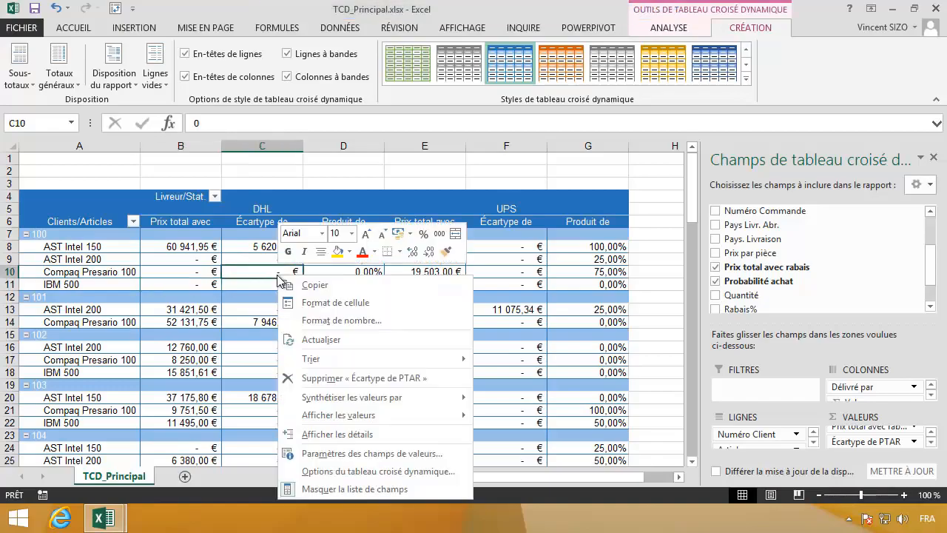
pyautogui.click(365, 477)
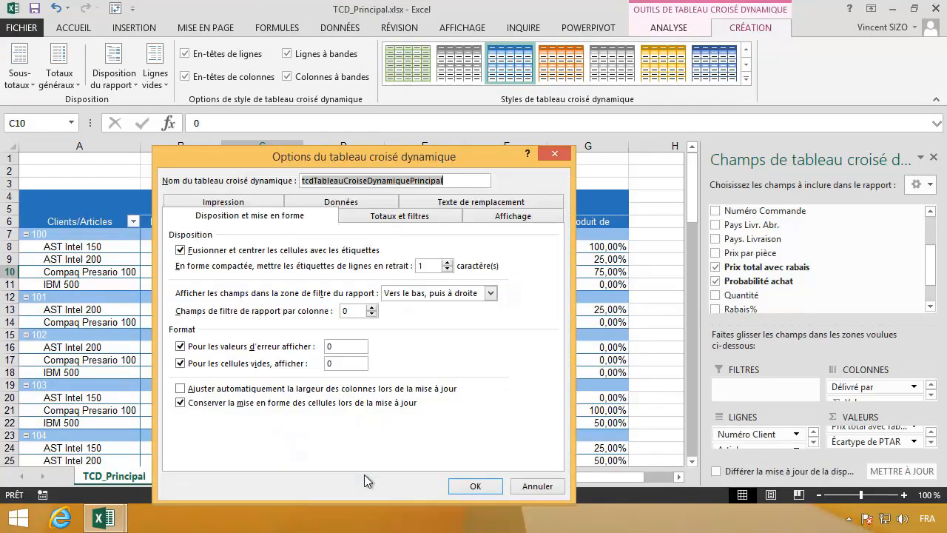
pyautogui.click(244, 251)
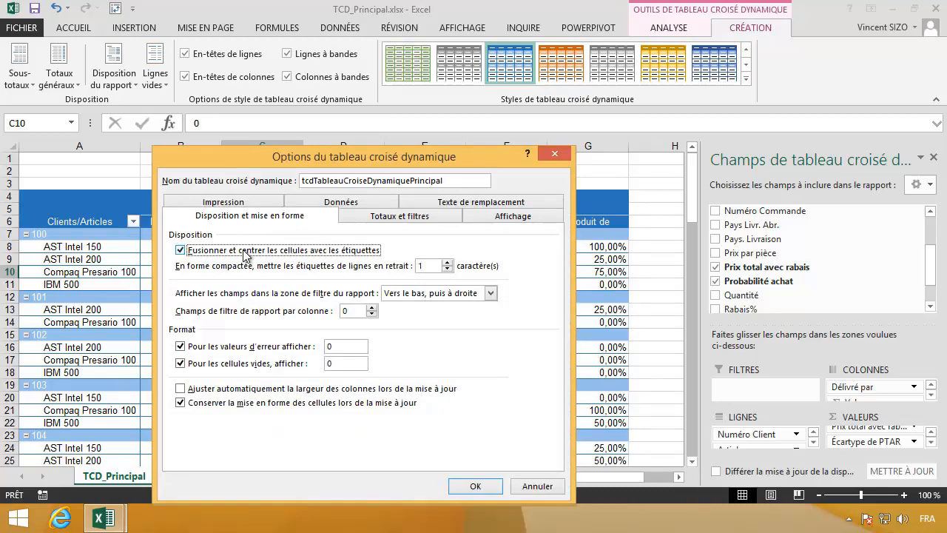
pyautogui.click(476, 486)
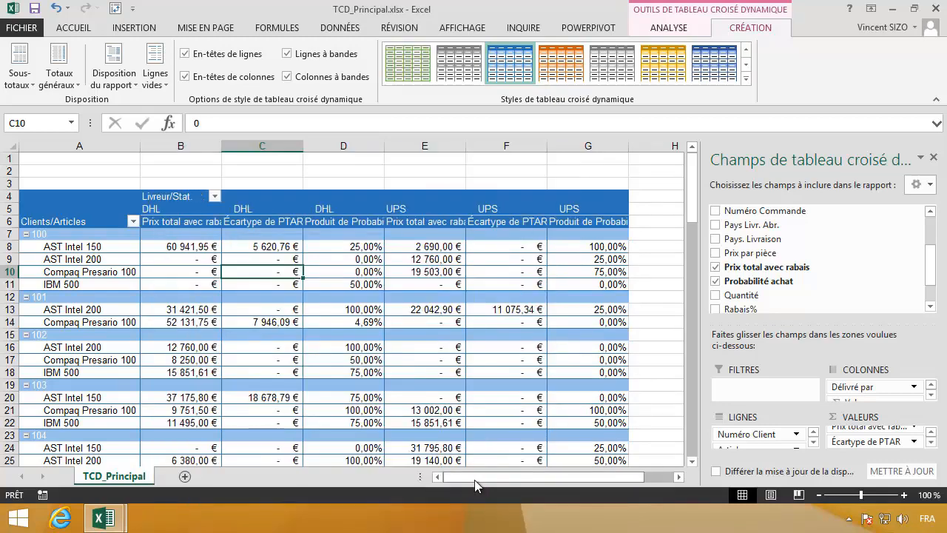
pyautogui.click(189, 210)
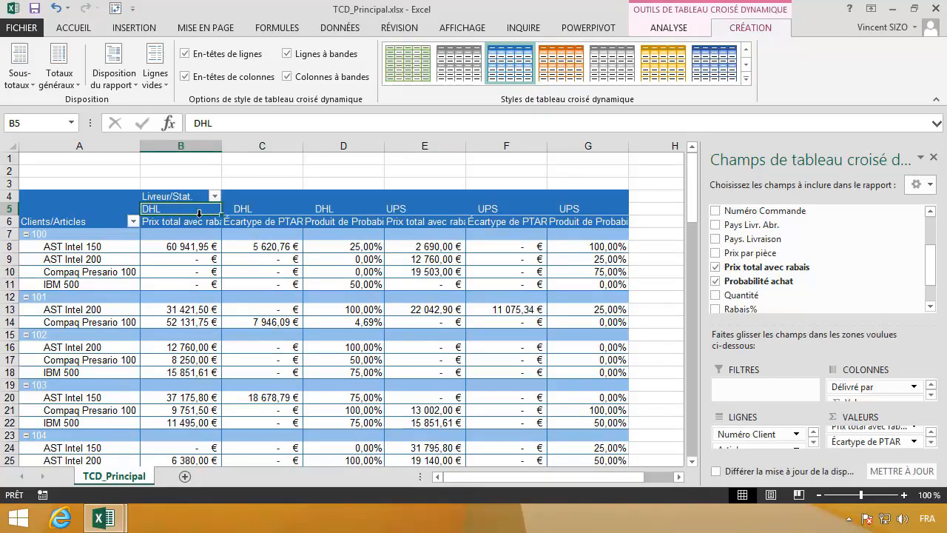
# - Enable merging and centring of cells with labels in the PivotTable options and check the DHL and UPS headers
pyautogui.rightClick(355, 233)
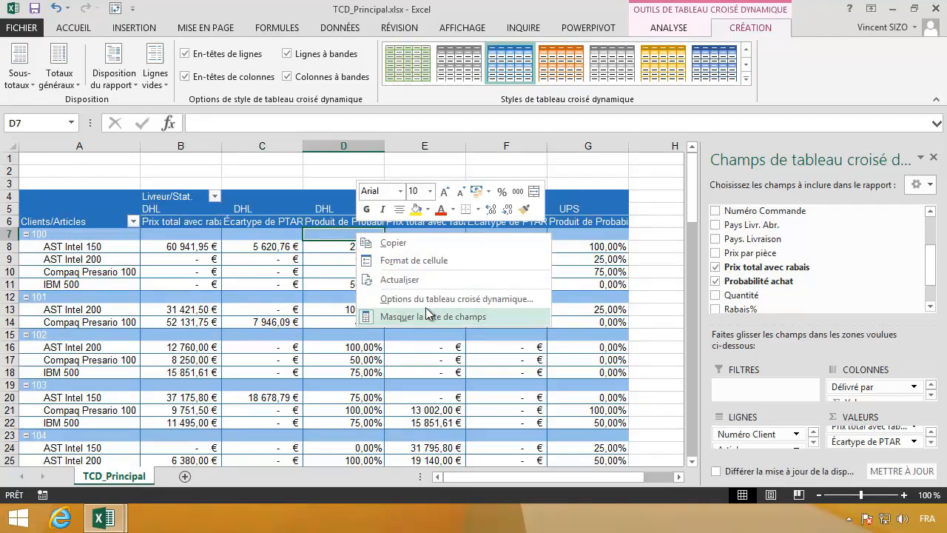
pyautogui.click(426, 301)
pyautogui.click(288, 219)
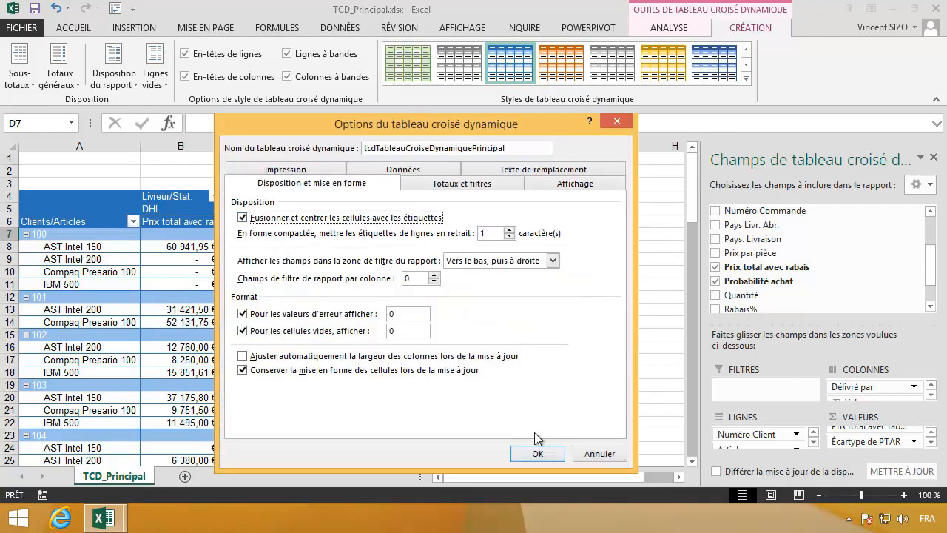
pyautogui.click(537, 453)
pyautogui.click(269, 210)
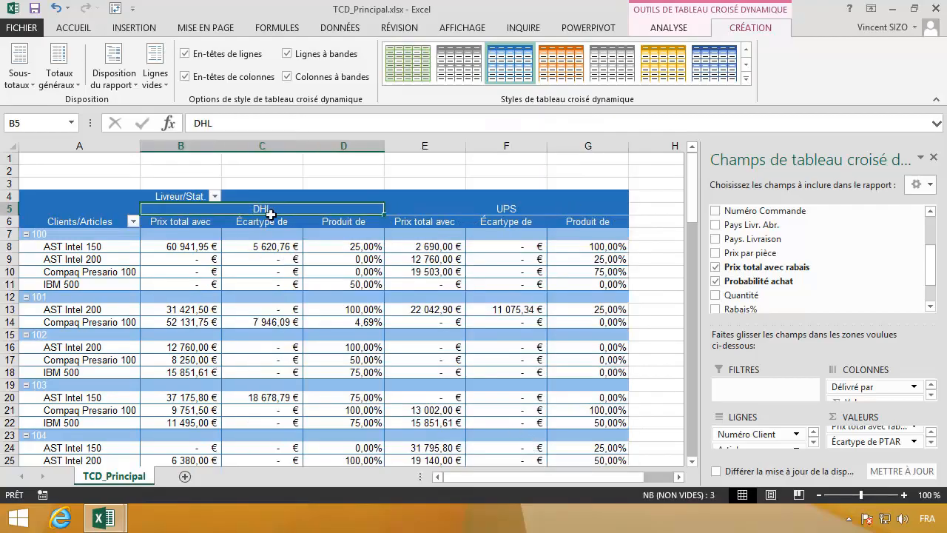
pyautogui.click(521, 210)
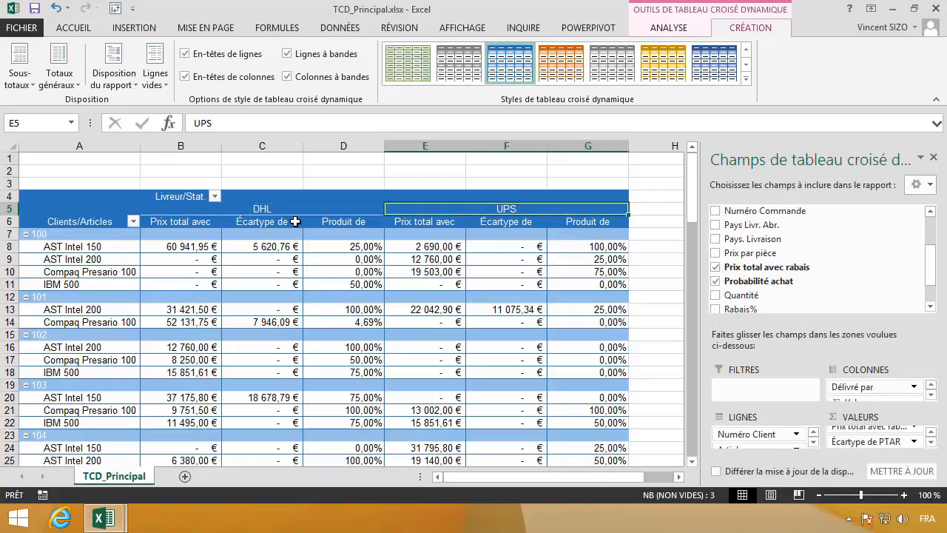
# - Set the pivot table's report layout to not repeat item labels
pyautogui.rightClick(374, 272)
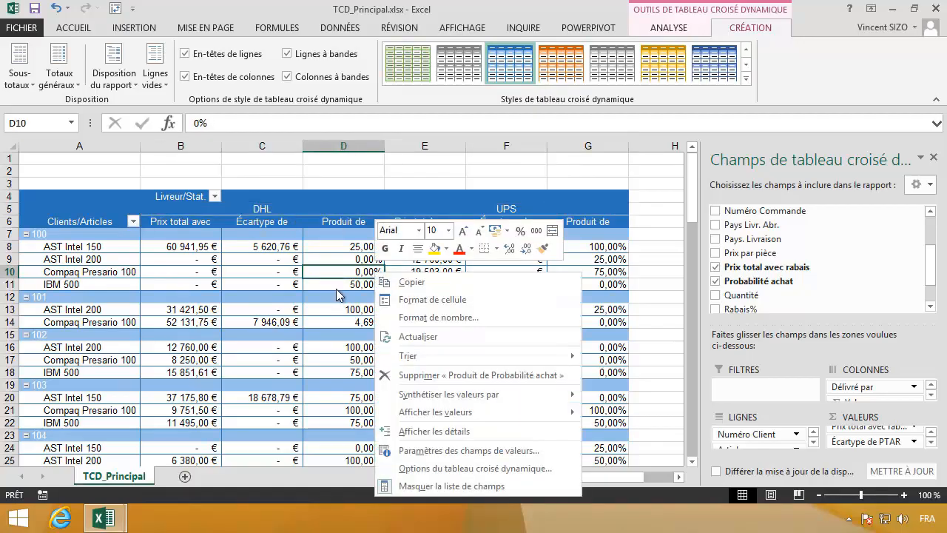
pyautogui.press('Escape')
pyautogui.click(115, 78)
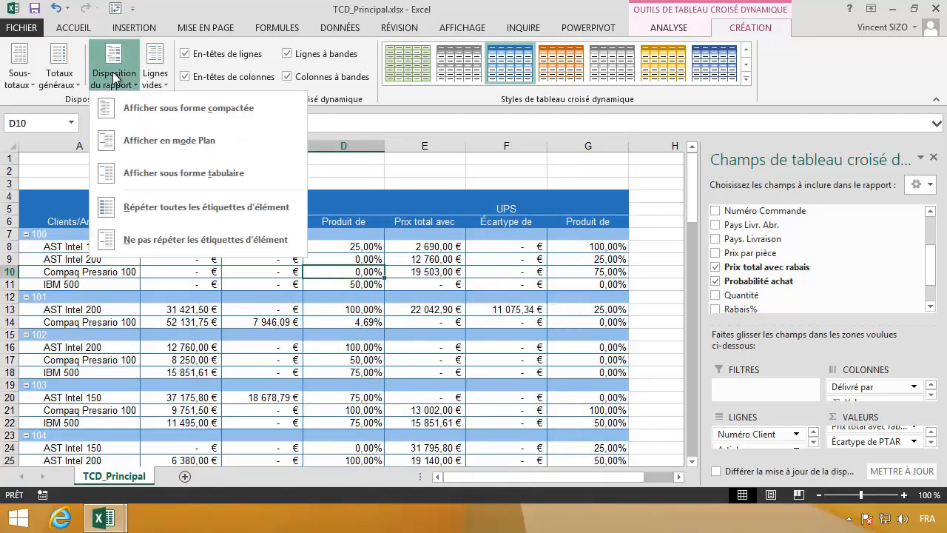
pyautogui.click(176, 245)
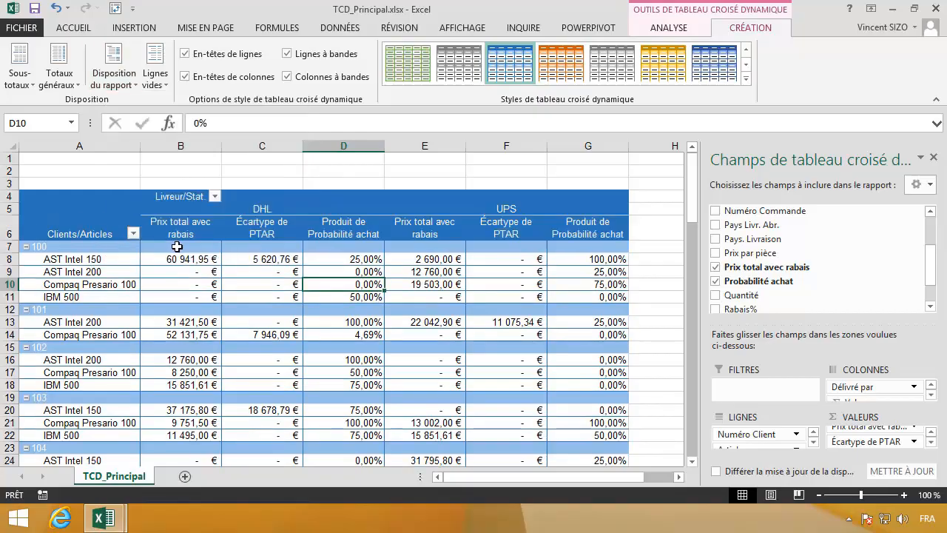
pyautogui.click(290, 282)
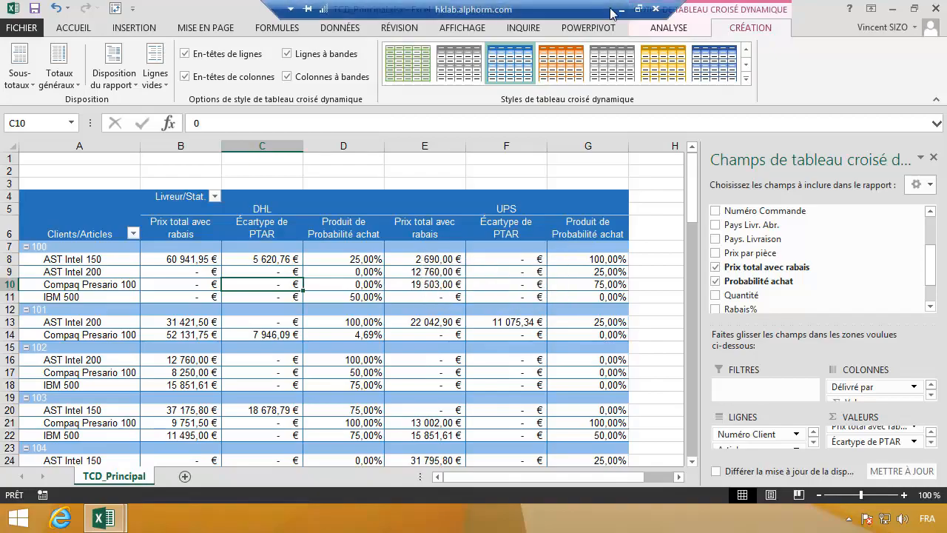
# - Review the automatic colour styles topic on the plan slide and switch back to the Excel workbook
pyautogui.click(620, 10)
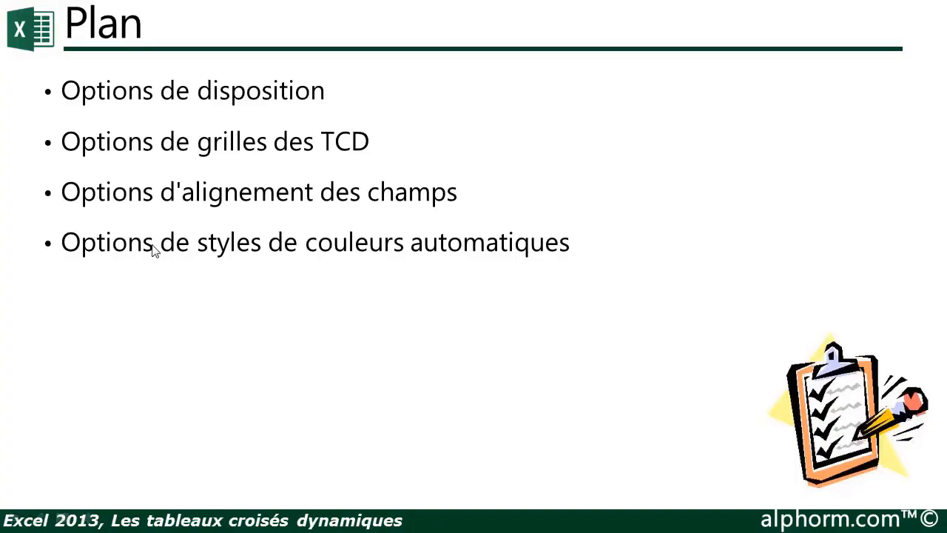
pyautogui.press('super+d')
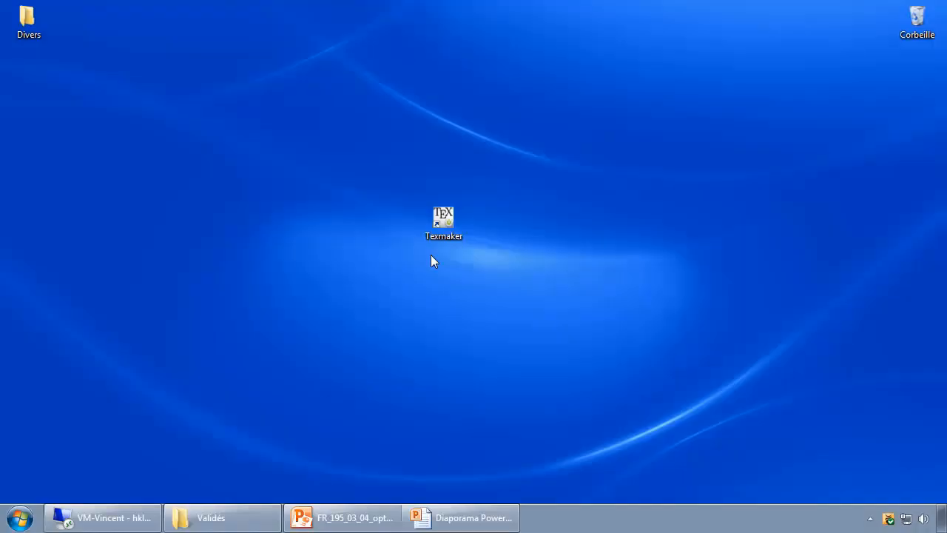
pyautogui.click(103, 517)
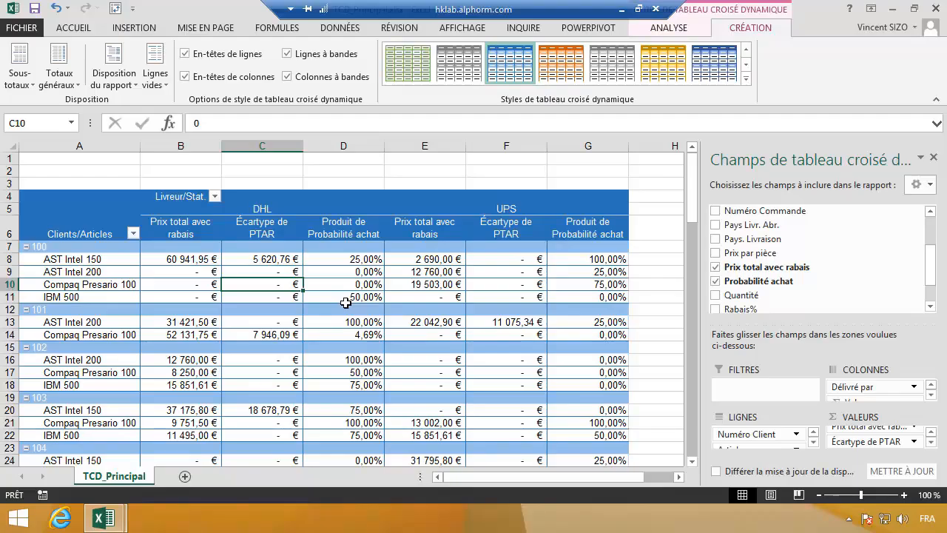
# - Preview the pivot table styles, clear the applied style and reapply the blue medium style
pyautogui.click(747, 79)
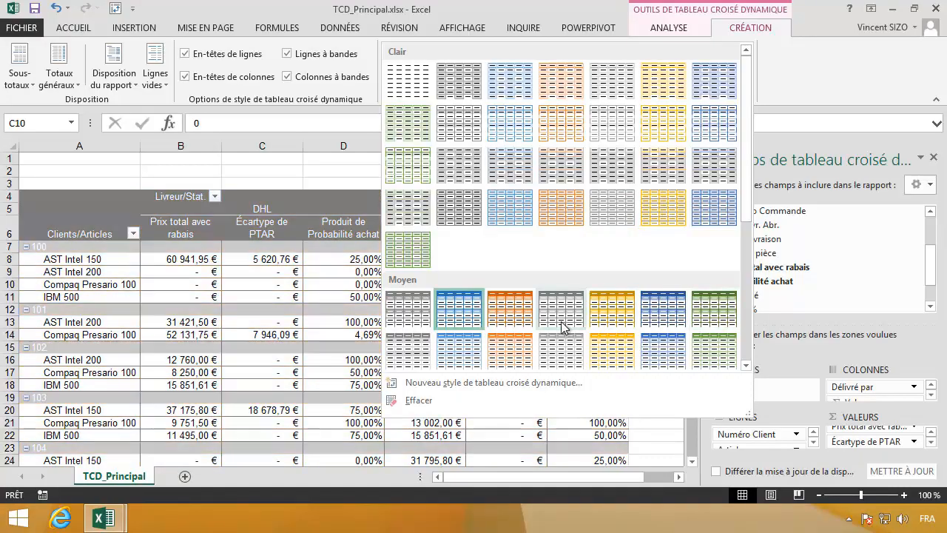
pyautogui.click(454, 313)
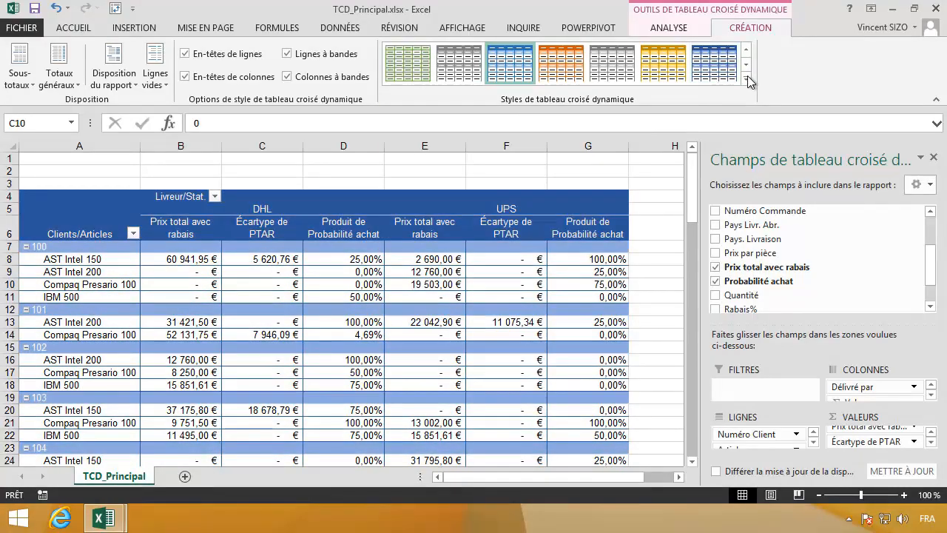
pyautogui.click(746, 79)
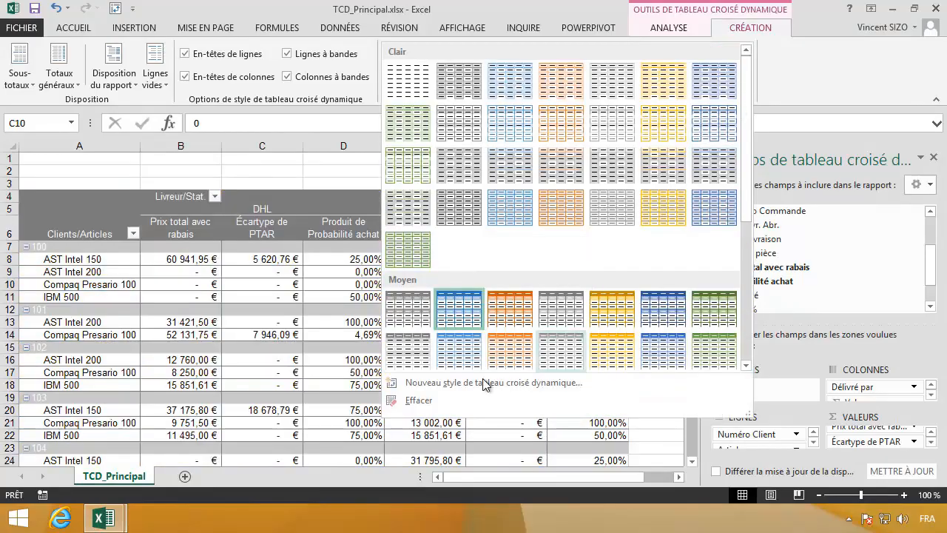
pyautogui.click(435, 405)
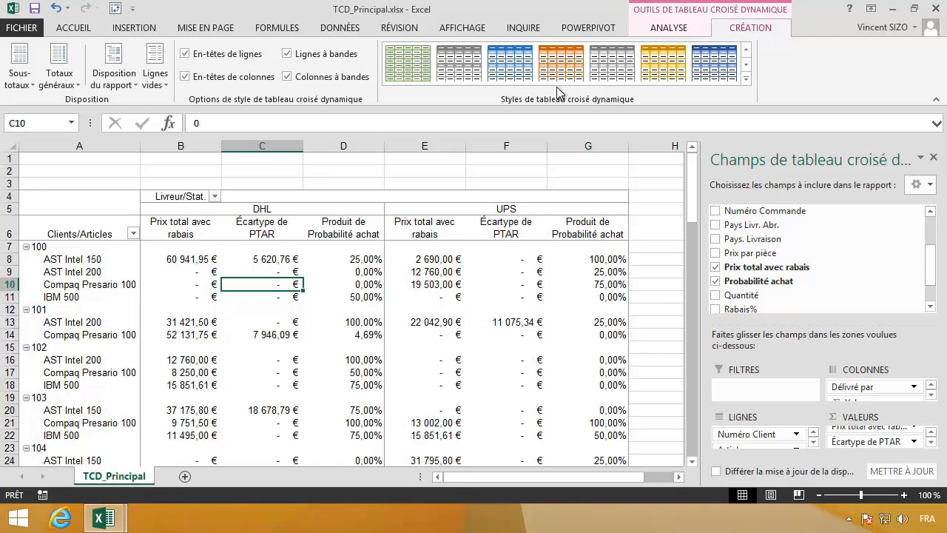
pyautogui.click(518, 75)
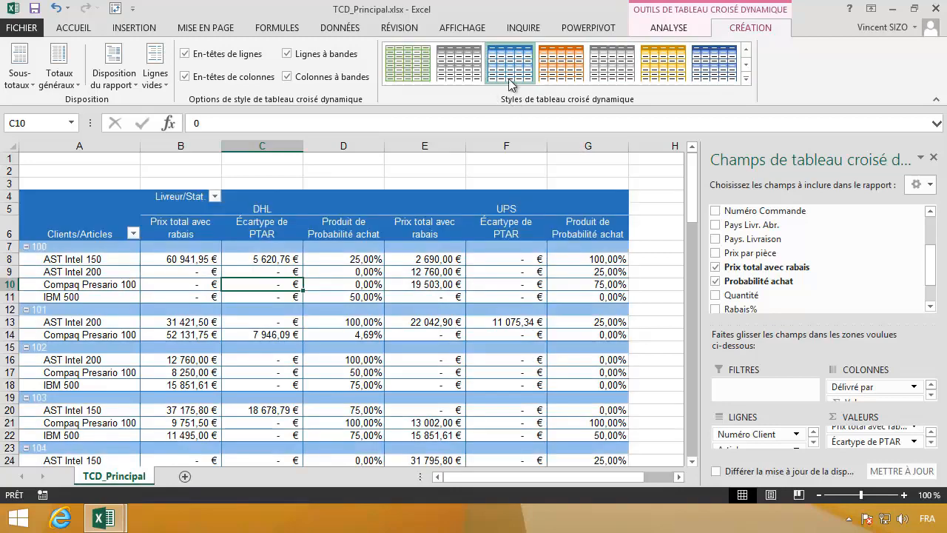
# - Start a new pivot table style and name it "Mon Entreprise S.A. - TCD"
pyautogui.click(747, 79)
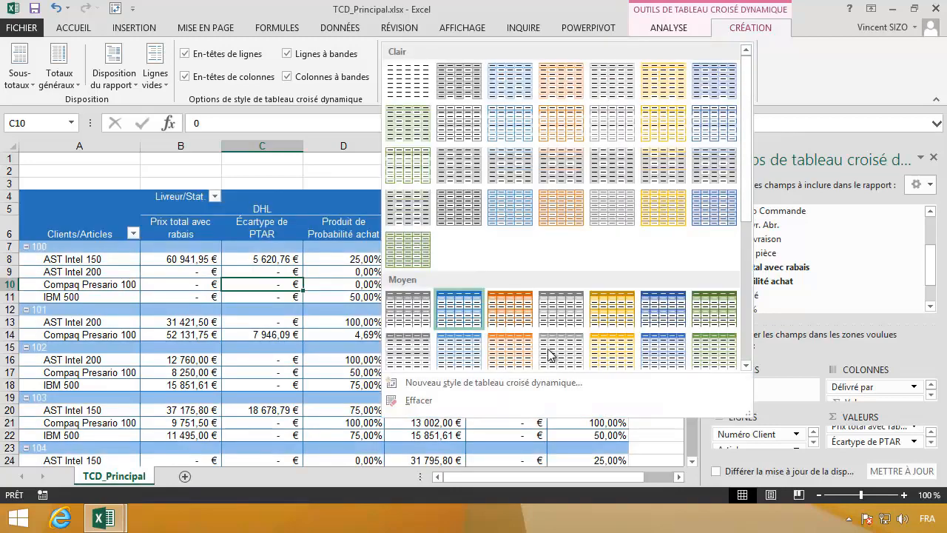
pyautogui.click(467, 382)
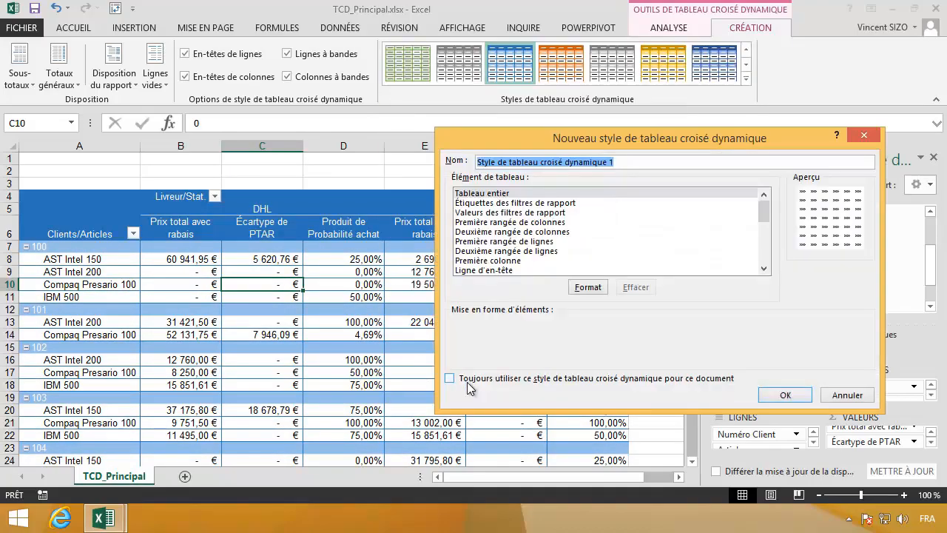
pyautogui.moveTo(473, 127); pyautogui.dragTo(323, 91)
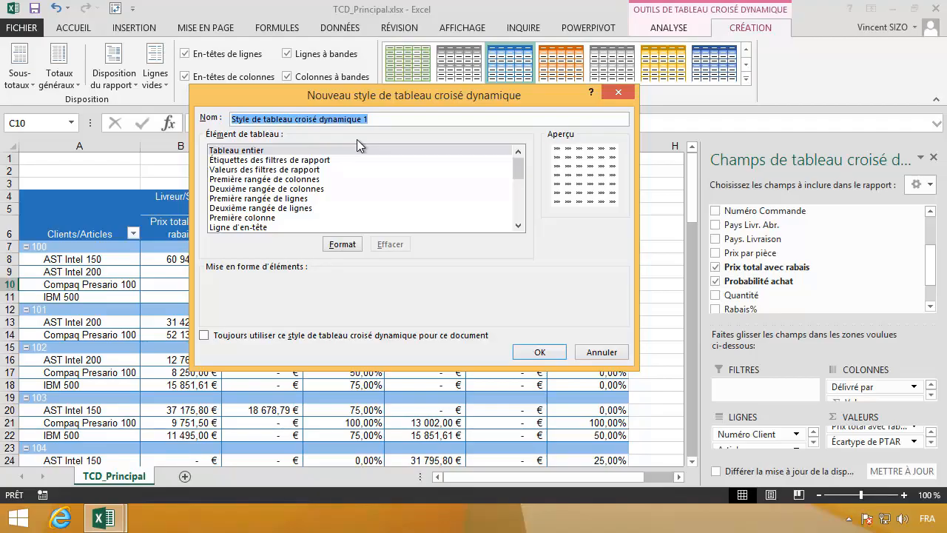
pyautogui.write('Mon E')
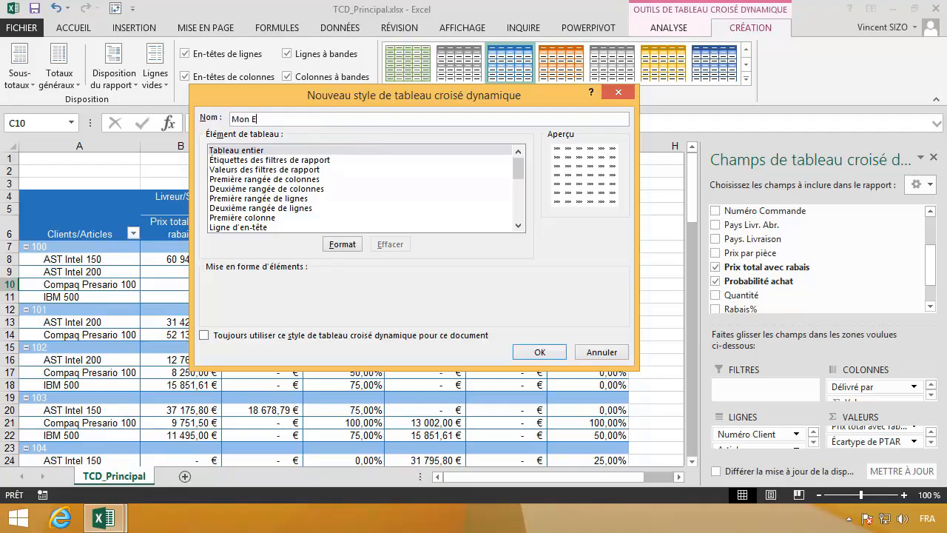
pyautogui.write('ntreprise S.A. - TCD')
# - Format the whole-table element of the new style with a light grey background fill
pyautogui.click(302, 154)
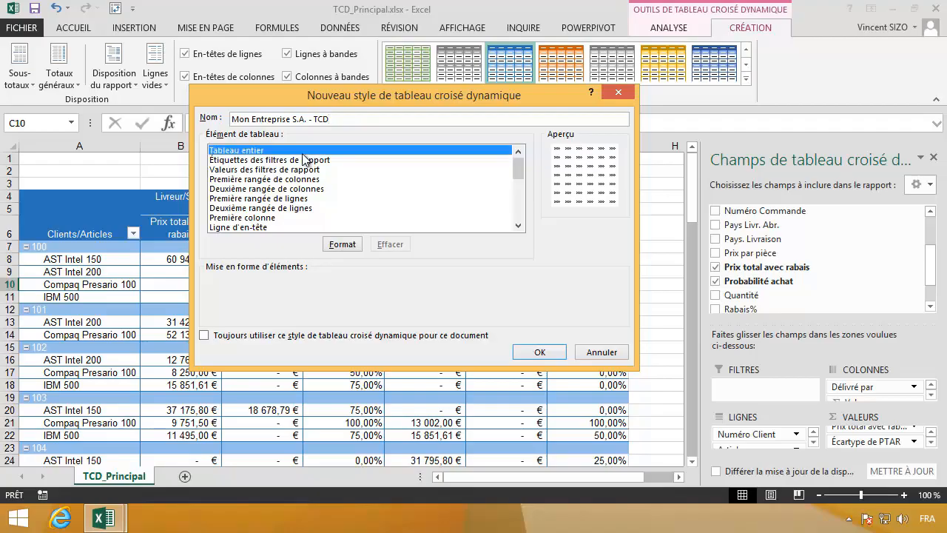
pyautogui.moveTo(303, 154); pyautogui.dragTo(290, 230)
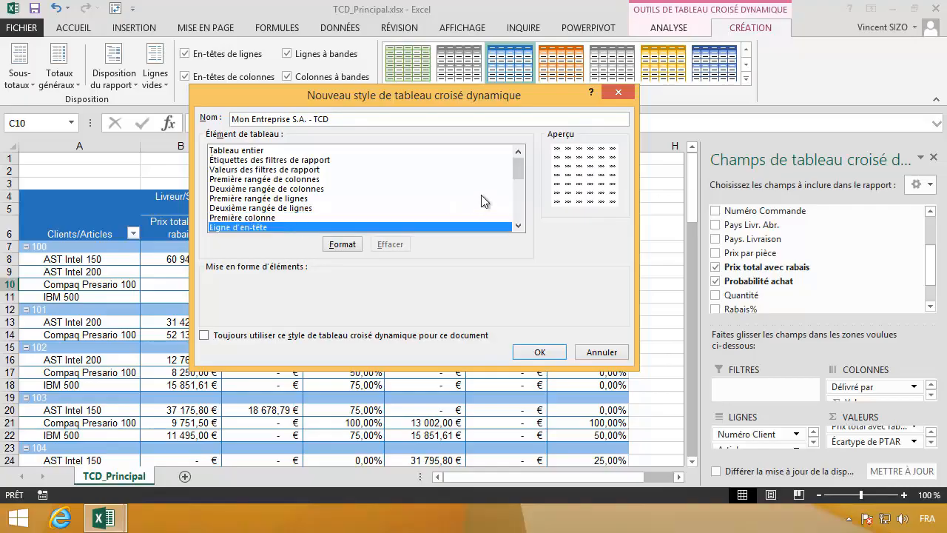
pyautogui.click(319, 150)
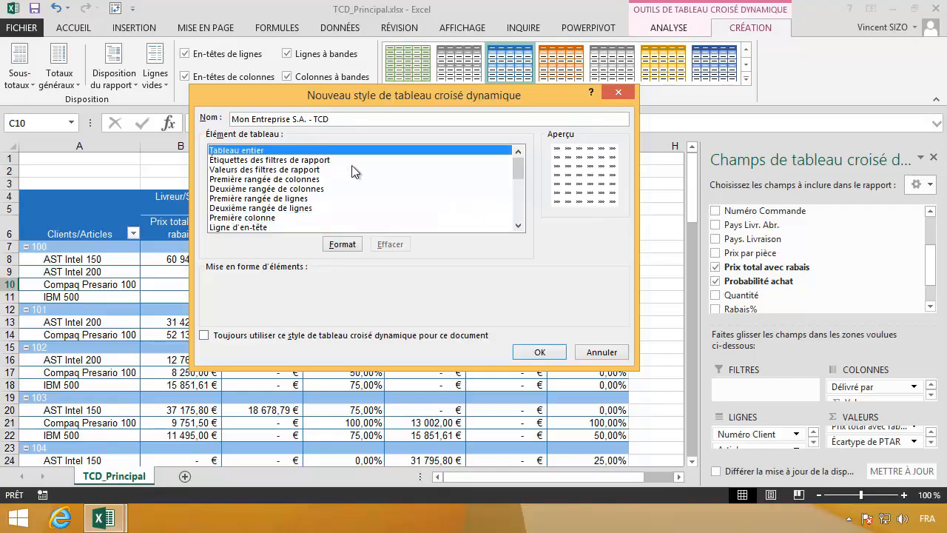
pyautogui.click(343, 244)
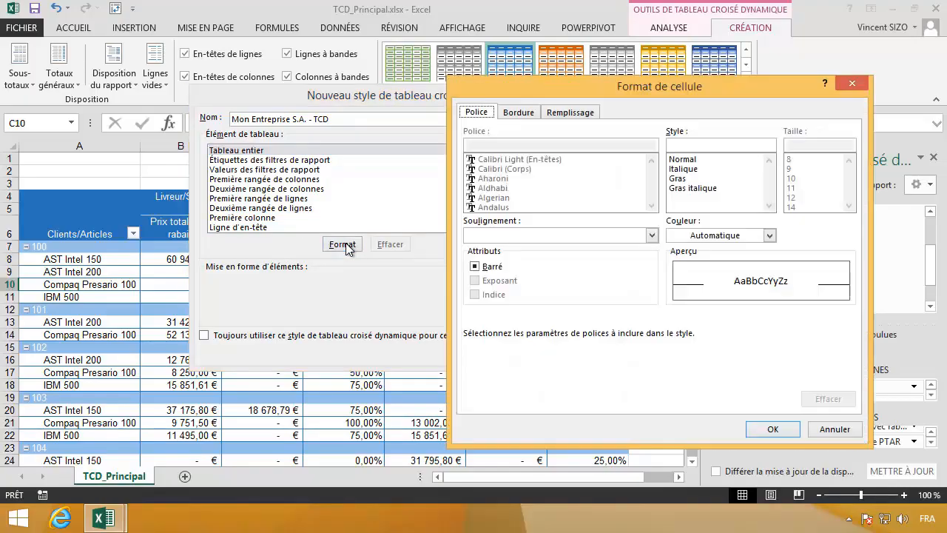
pyautogui.click(567, 112)
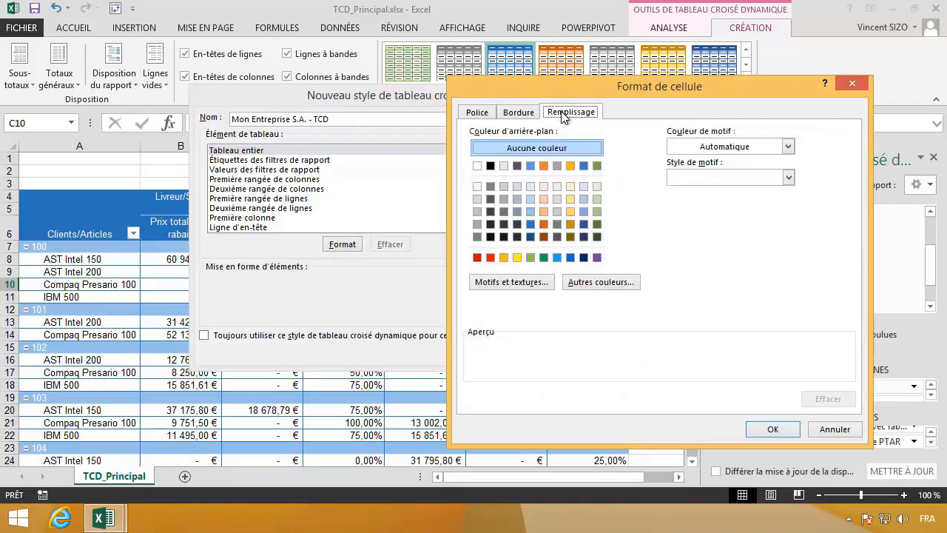
pyautogui.click(477, 199)
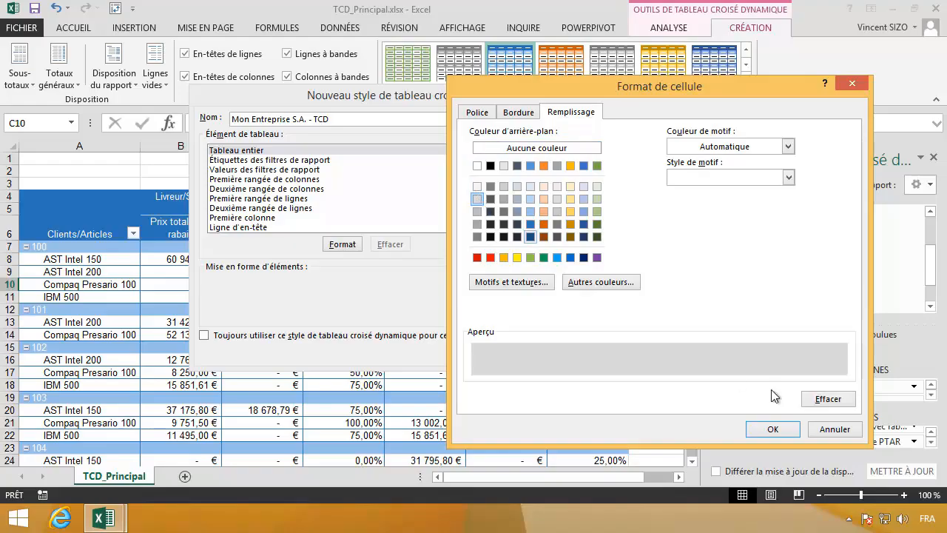
pyautogui.click(774, 430)
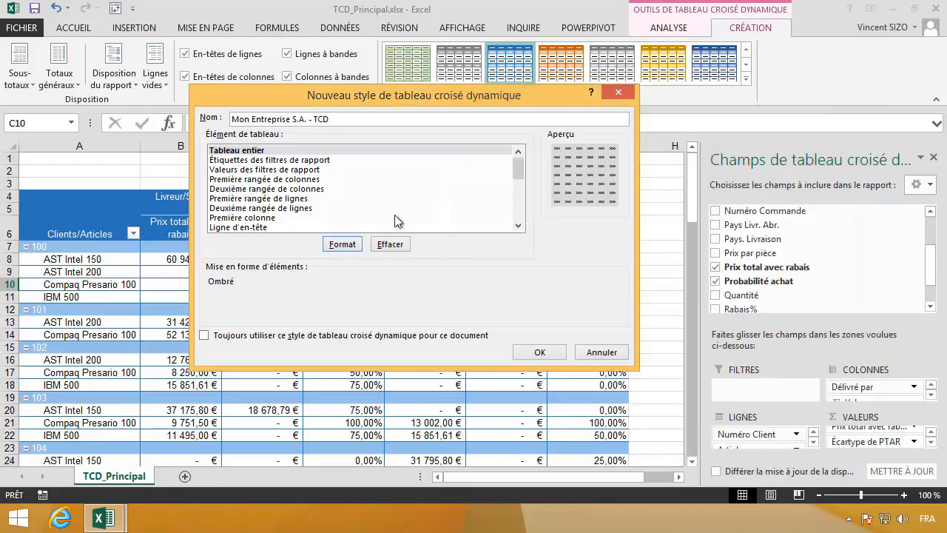
# - Format the report filter labels (Étiquettes des filtres de rapport) element of the new style with a grey background fill
pyautogui.click(275, 161)
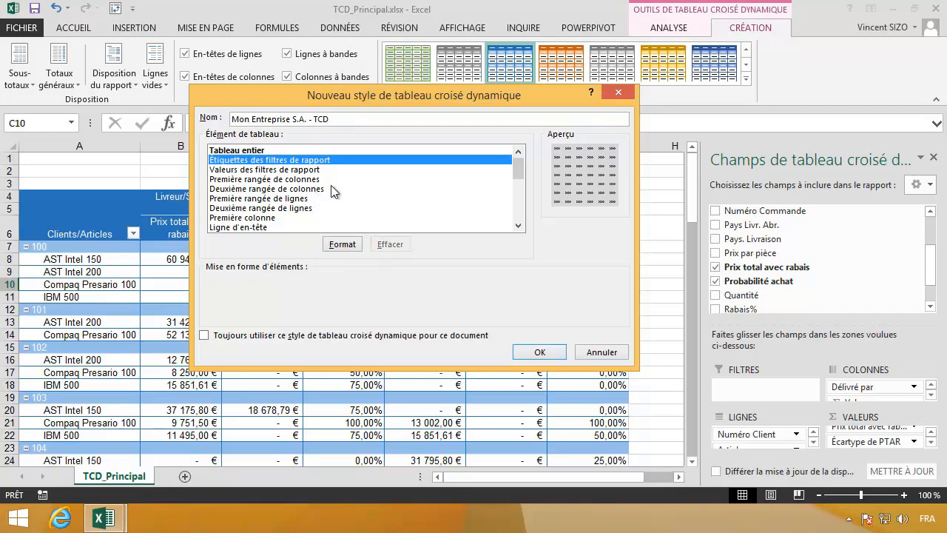
pyautogui.click(344, 244)
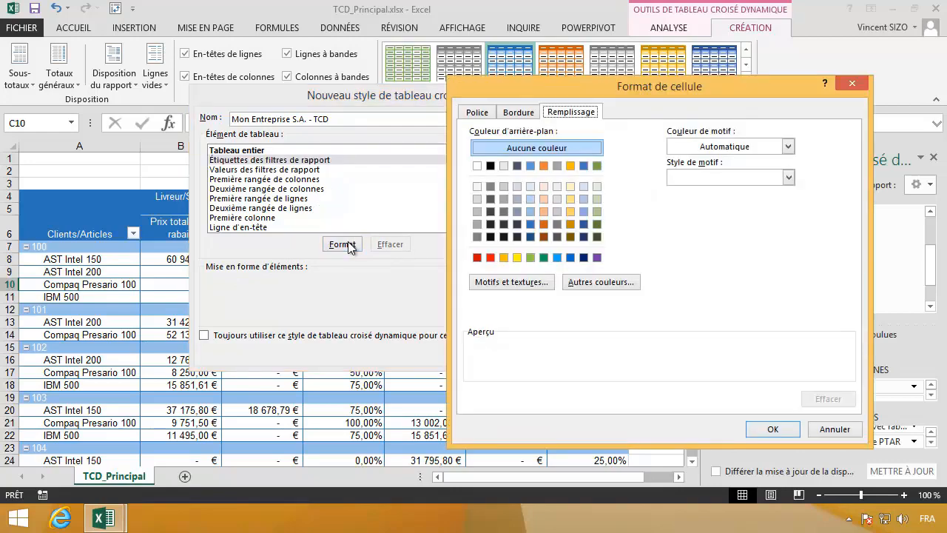
pyautogui.click(476, 235)
pyautogui.click(773, 429)
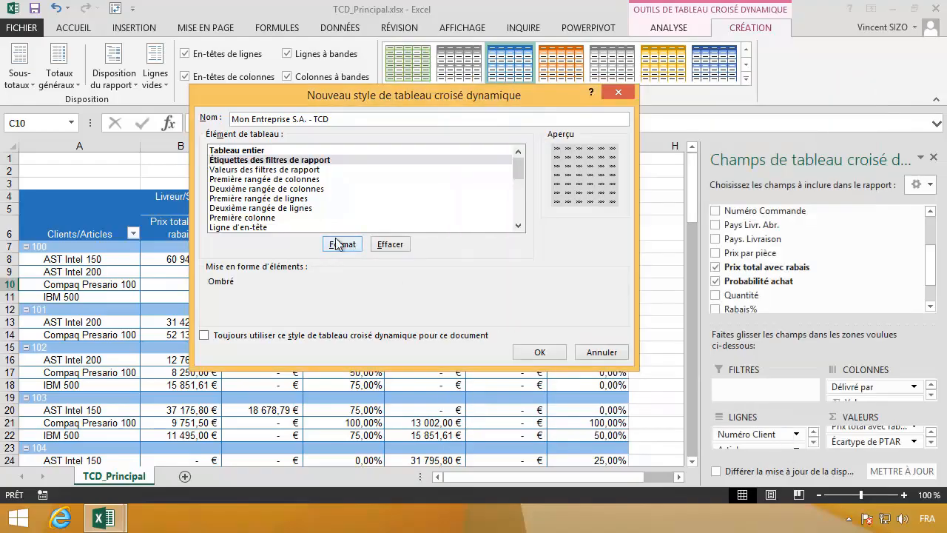
# - Format the first column stripe (Première rangée de colonnes) with a dark grey background fill and white font colour
pyautogui.click(282, 171)
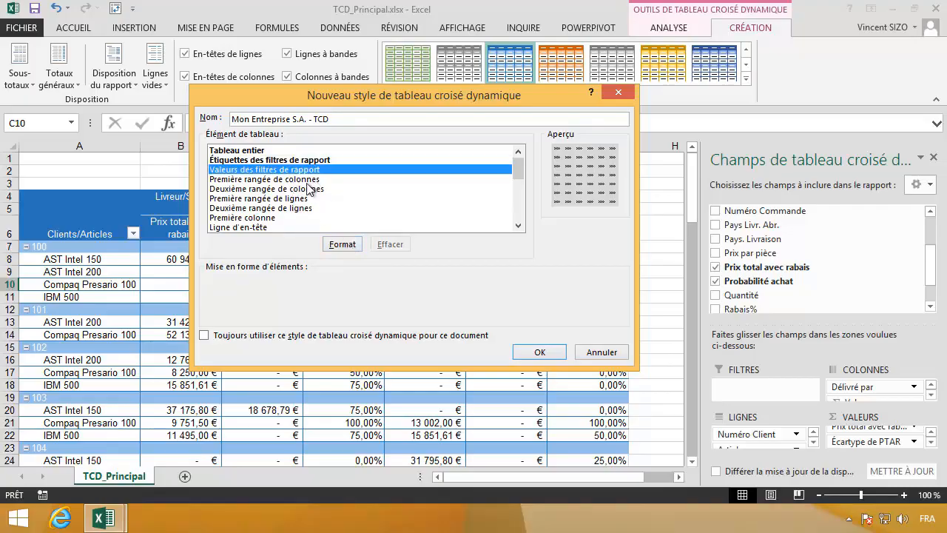
pyautogui.click(298, 180)
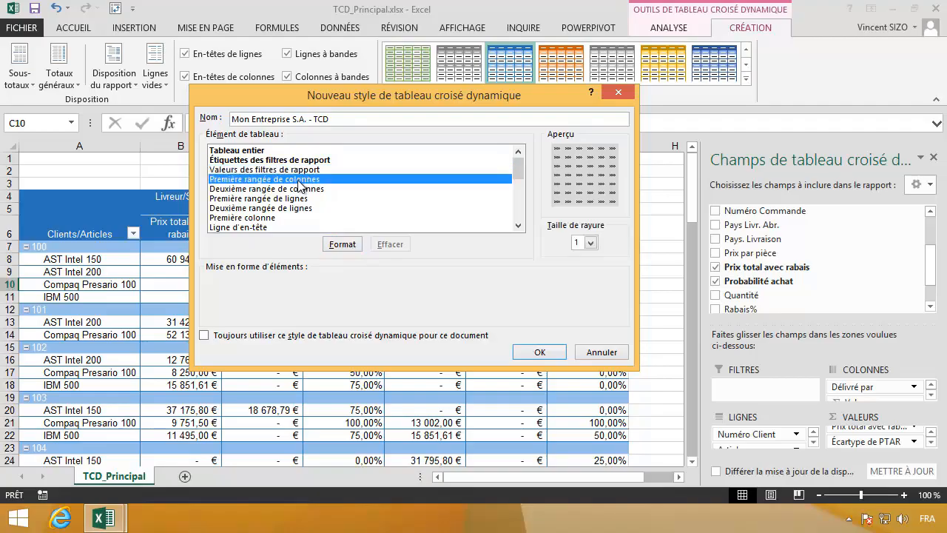
pyautogui.click(353, 245)
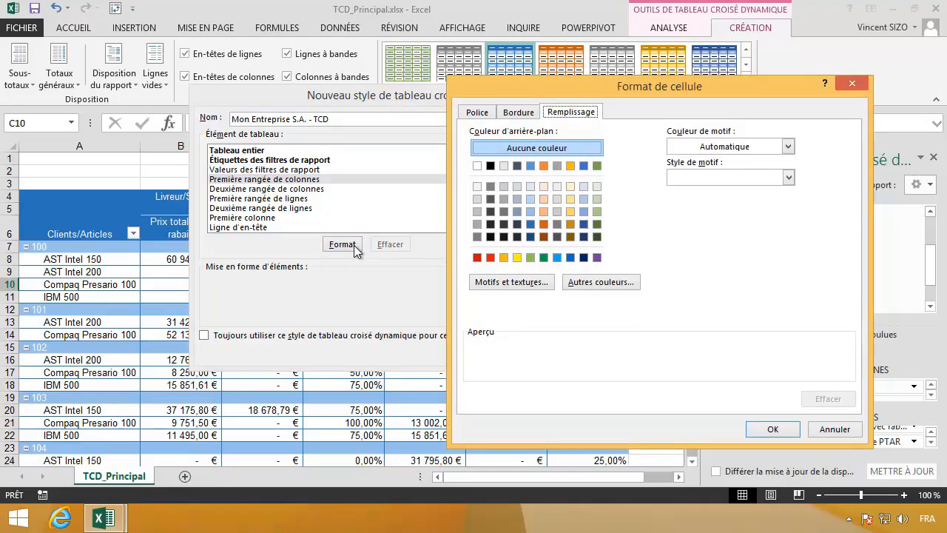
pyautogui.click(492, 201)
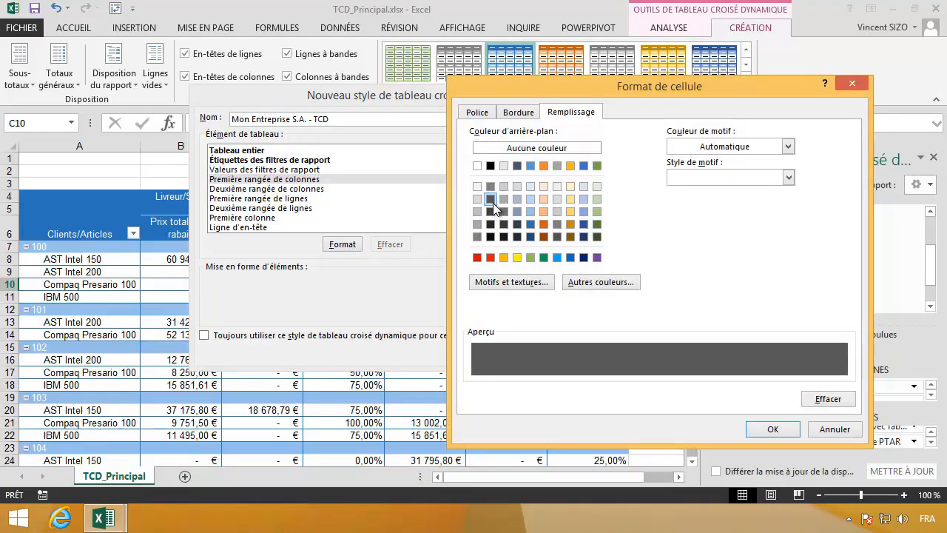
pyautogui.click(478, 112)
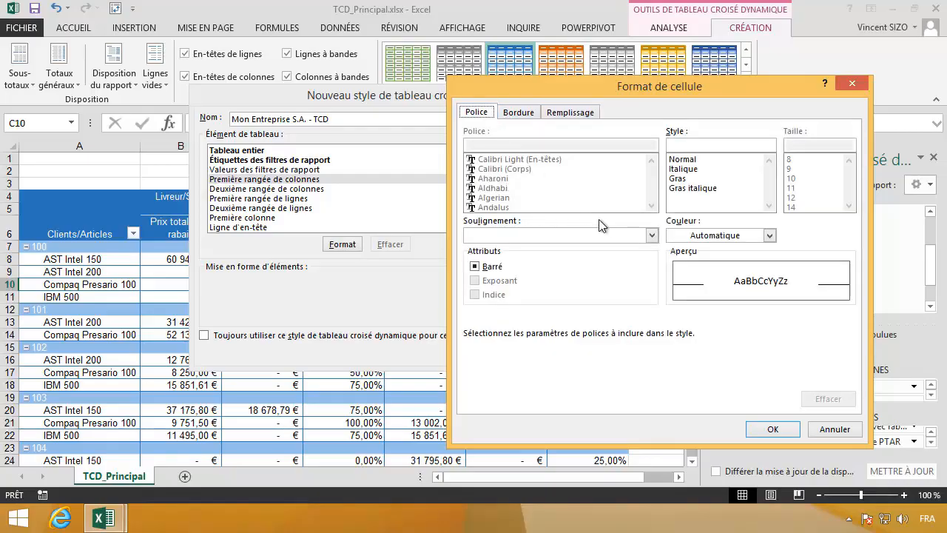
pyautogui.click(606, 235)
pyautogui.click(605, 235)
pyautogui.click(690, 237)
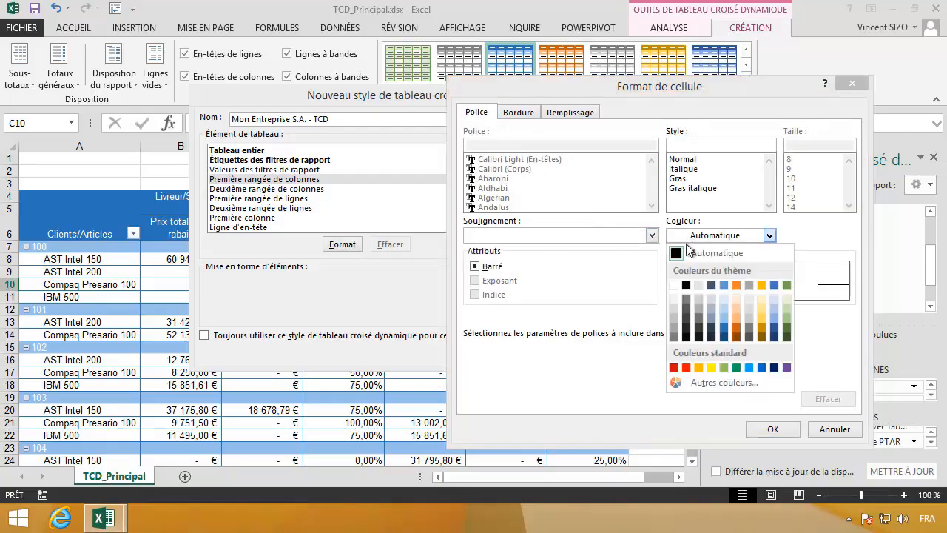
pyautogui.click(676, 289)
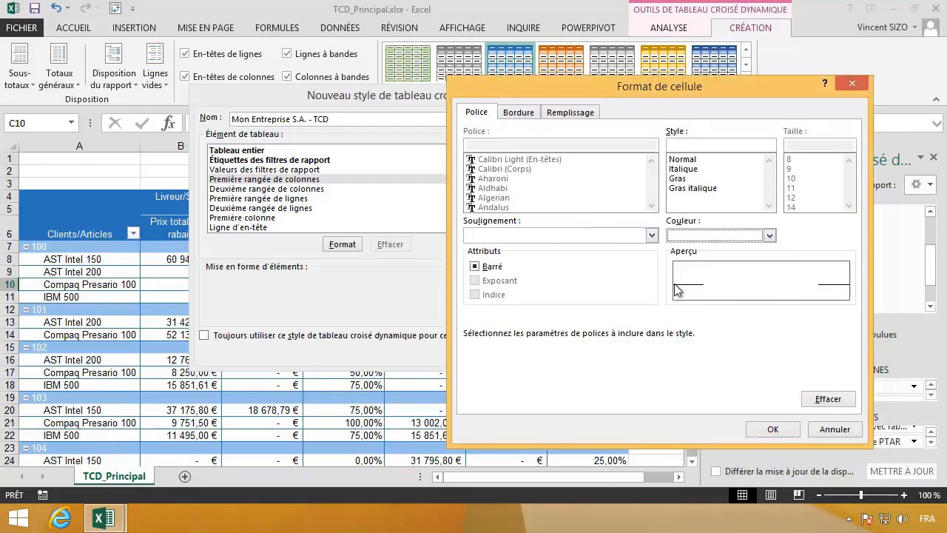
pyautogui.click(771, 430)
# - Format the second column stripe (Deuxième rangée de colonnes) with a grey background fill and white font colour
pyautogui.click(322, 189)
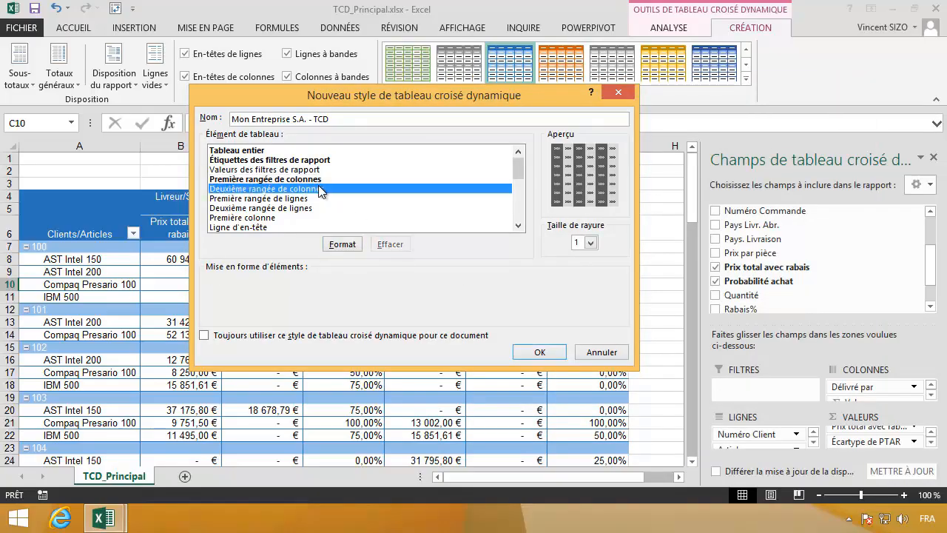
pyautogui.click(342, 245)
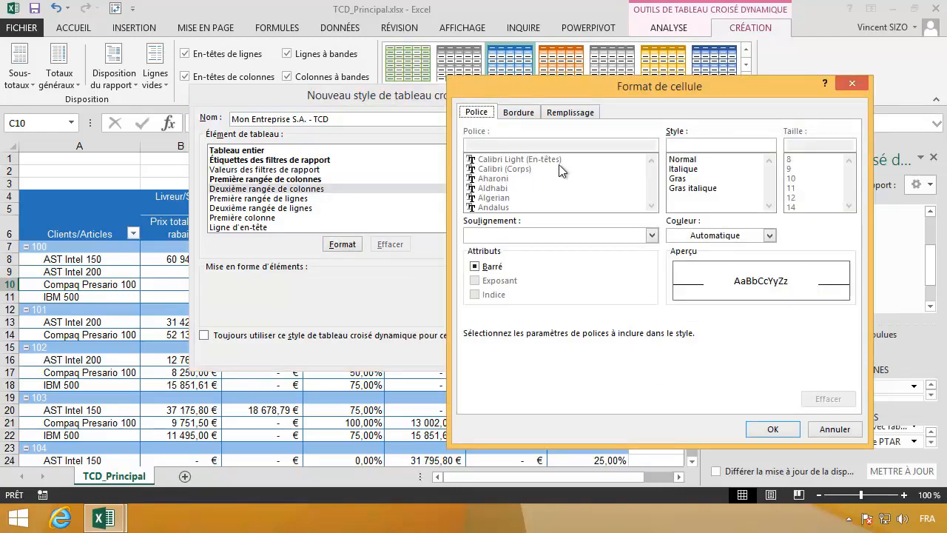
pyautogui.click(556, 113)
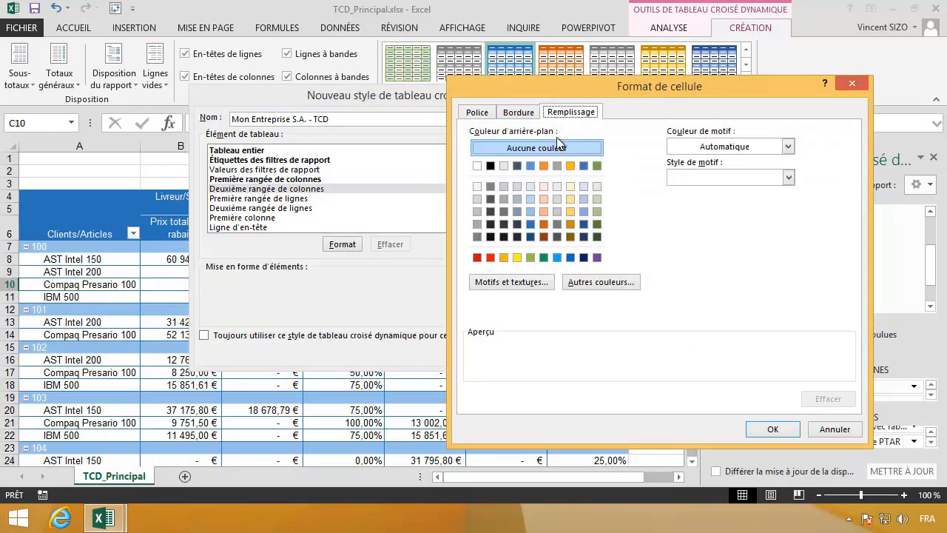
pyautogui.click(494, 210)
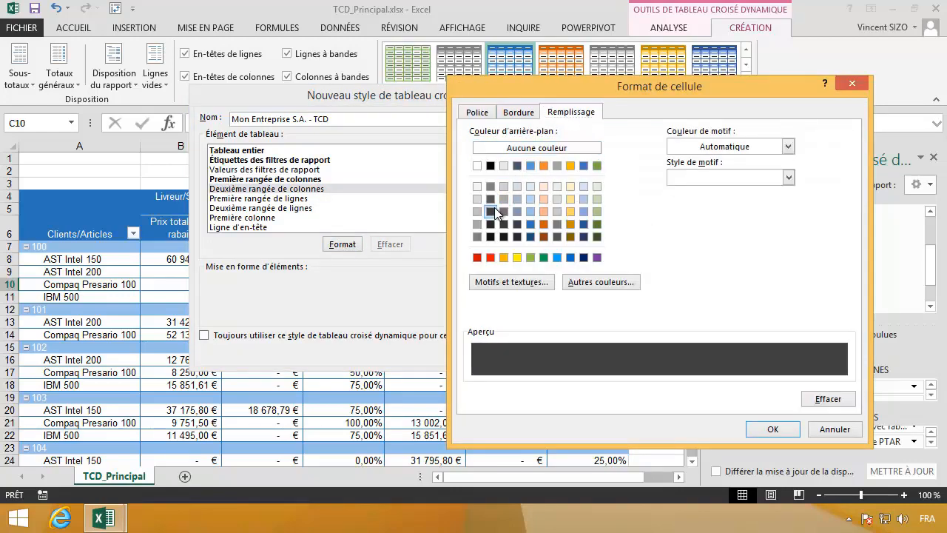
pyautogui.click(501, 210)
pyautogui.click(482, 113)
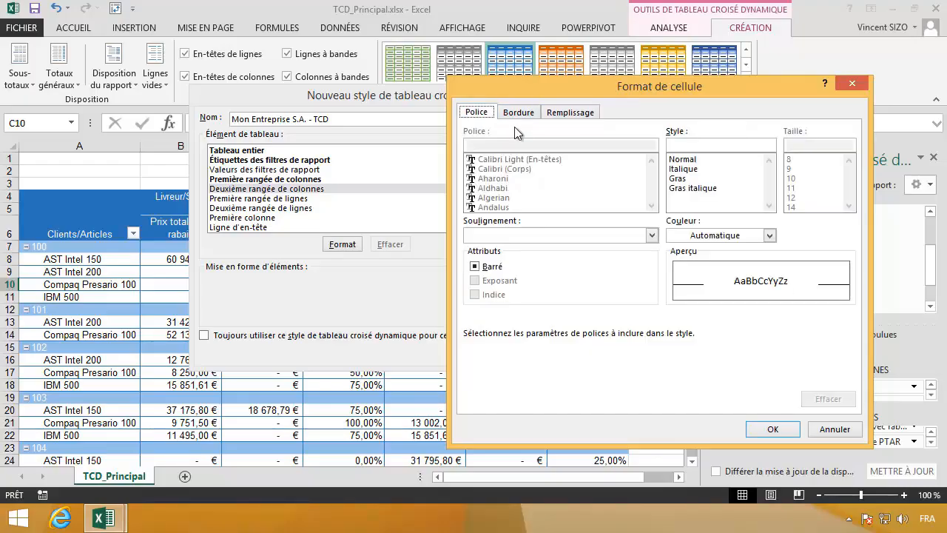
pyautogui.click(725, 235)
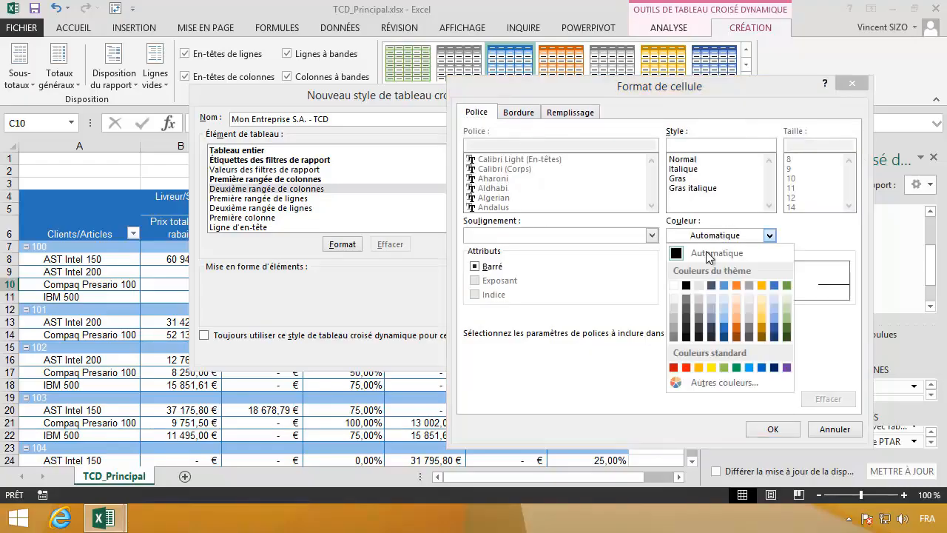
pyautogui.click(674, 286)
pyautogui.click(763, 430)
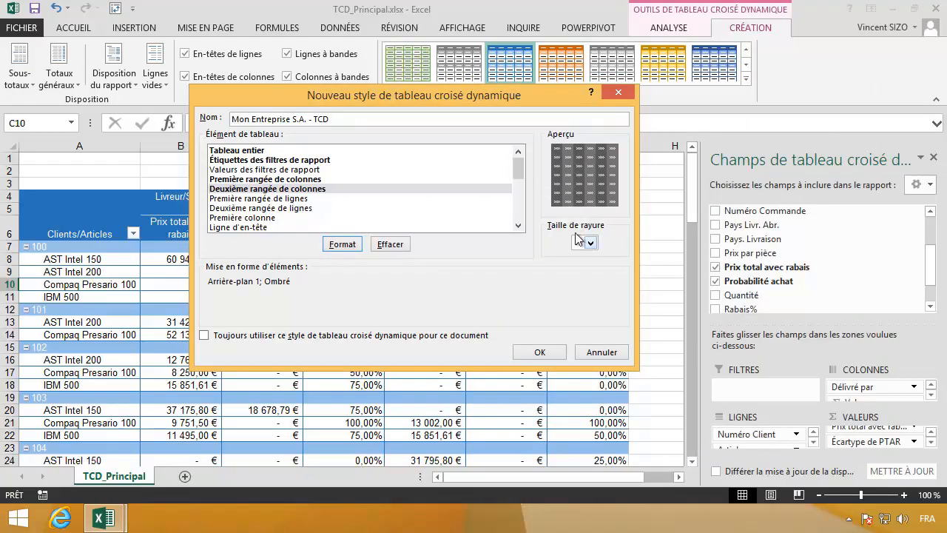
# - Try stripe sizes 2 and 3 on the first column stripe and set it back to 1
pyautogui.click(355, 186)
pyautogui.click(349, 176)
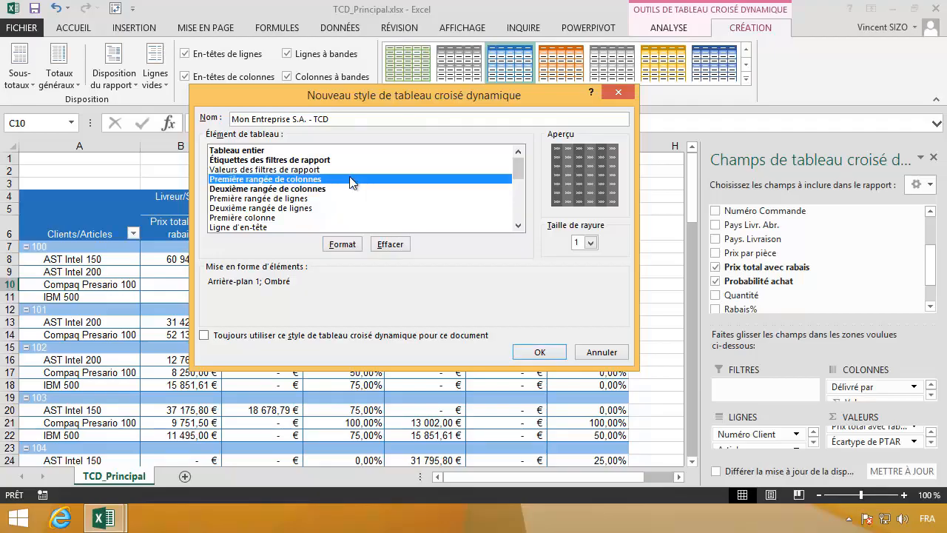
pyautogui.click(348, 184)
pyautogui.click(348, 180)
pyautogui.click(591, 244)
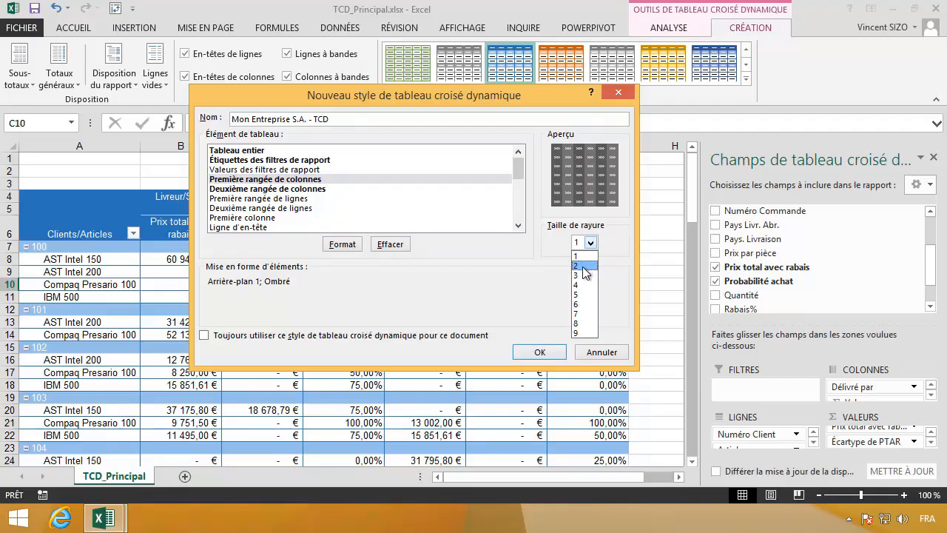
pyautogui.click(583, 265)
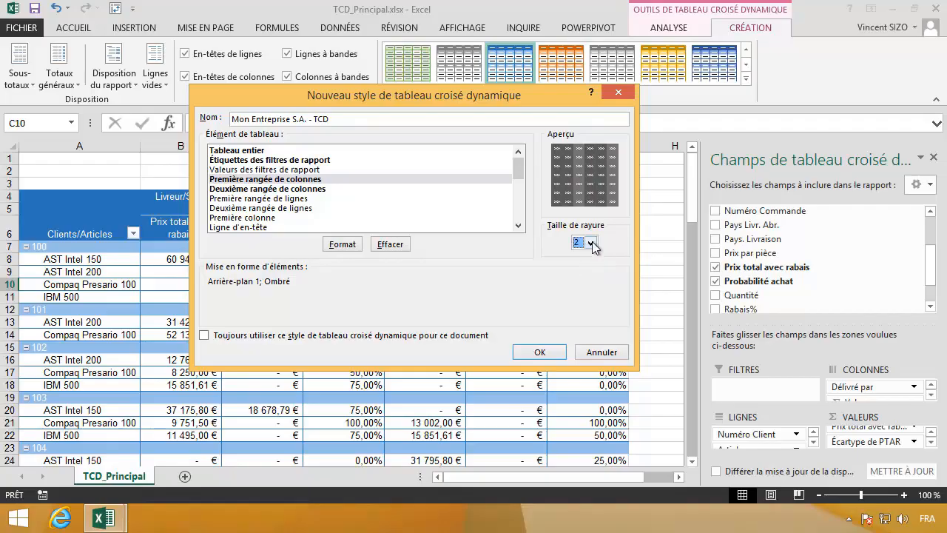
pyautogui.click(591, 243)
pyautogui.click(584, 274)
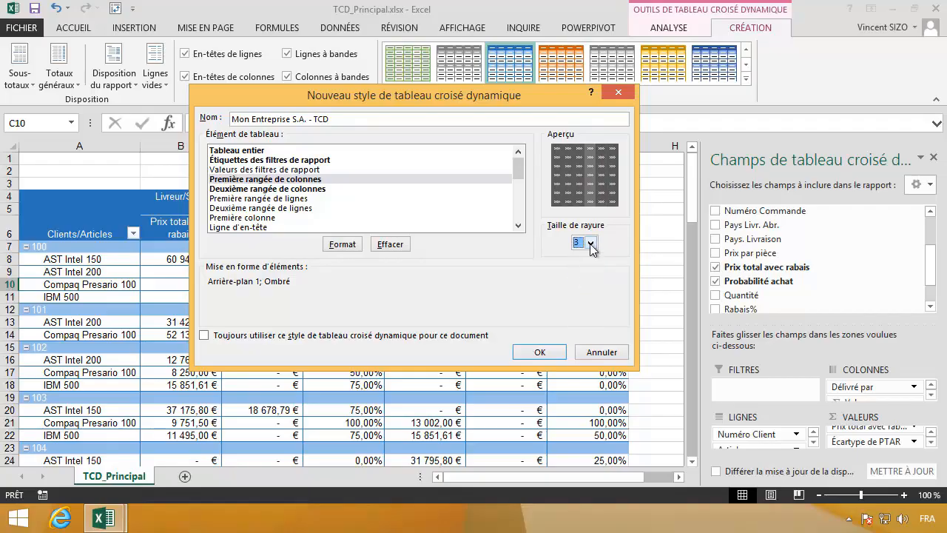
pyautogui.click(590, 243)
pyautogui.click(581, 256)
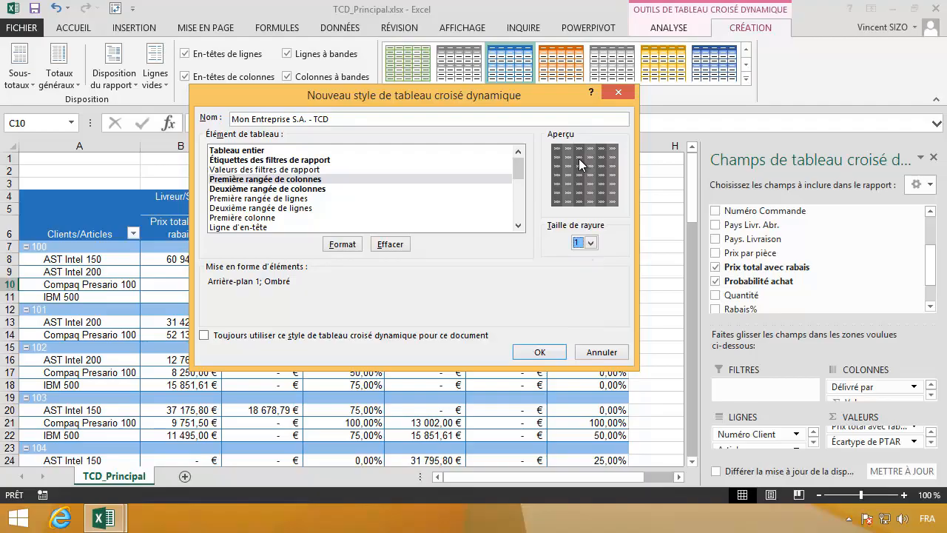
# - Give the first row stripe (Première rangée de lignes) a very dark grey background fill and white font colour
pyautogui.click(289, 200)
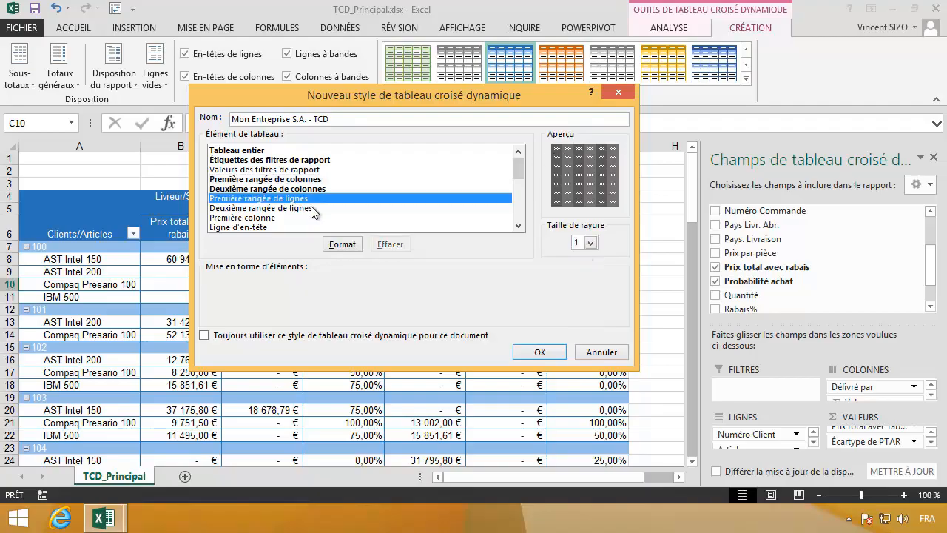
pyautogui.click(339, 244)
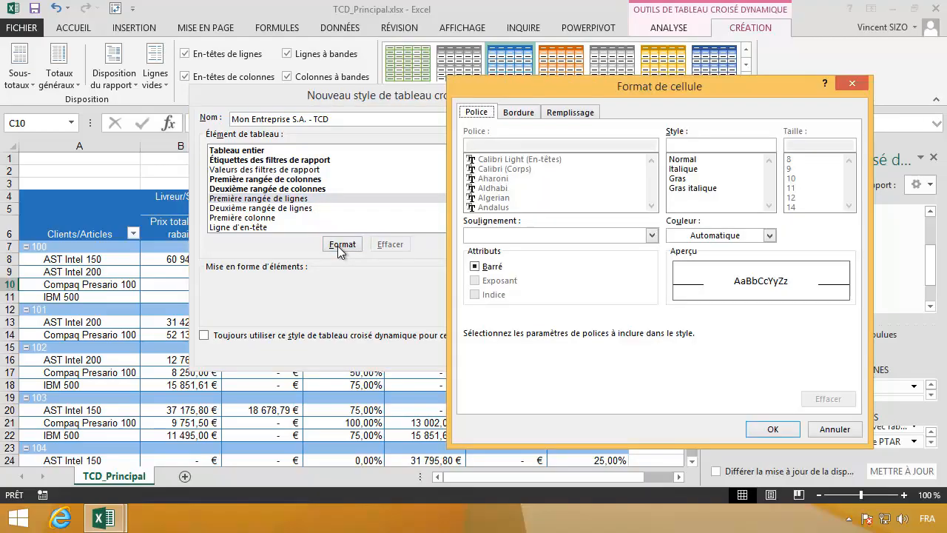
pyautogui.click(520, 112)
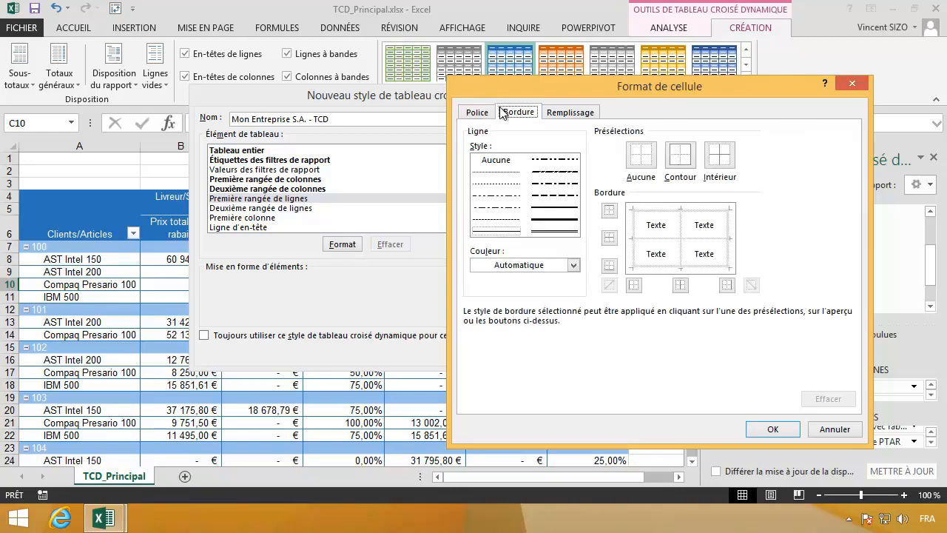
pyautogui.click(558, 112)
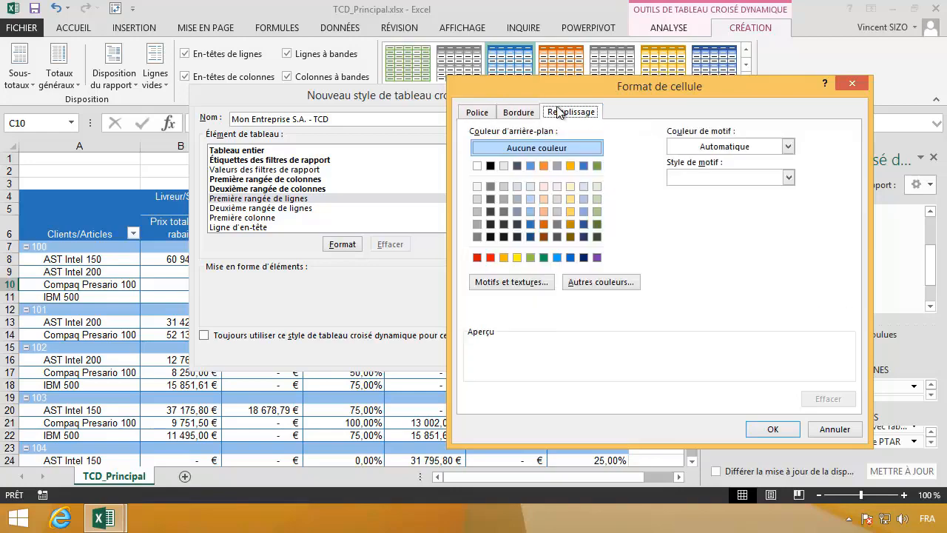
pyautogui.click(491, 225)
pyautogui.click(477, 112)
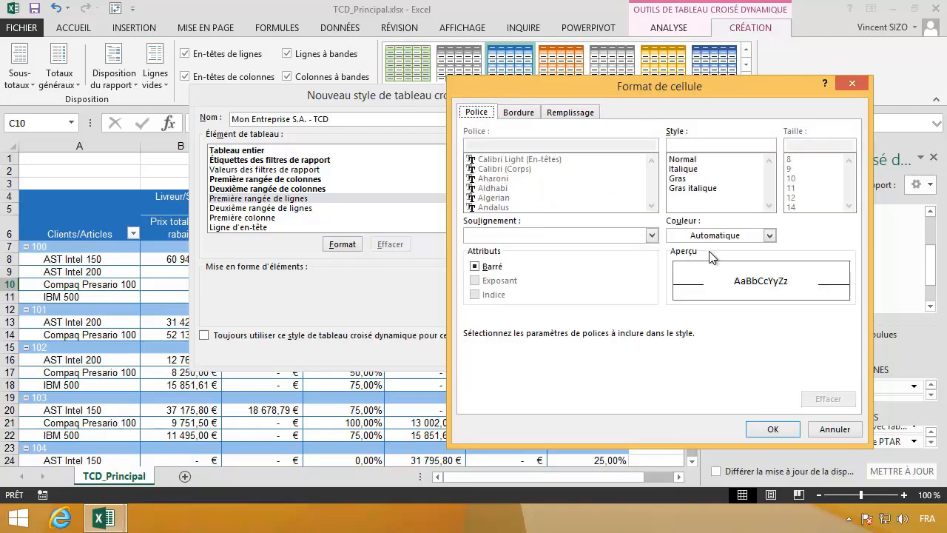
pyautogui.click(719, 236)
pyautogui.click(677, 288)
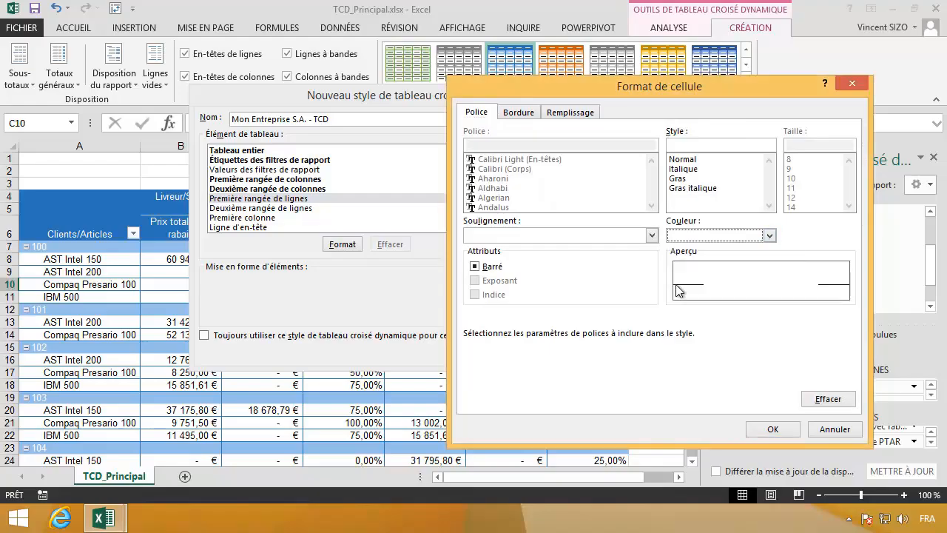
# - Add white outline and inside borders to the first row stripe and apply its formatting
pyautogui.click(533, 117)
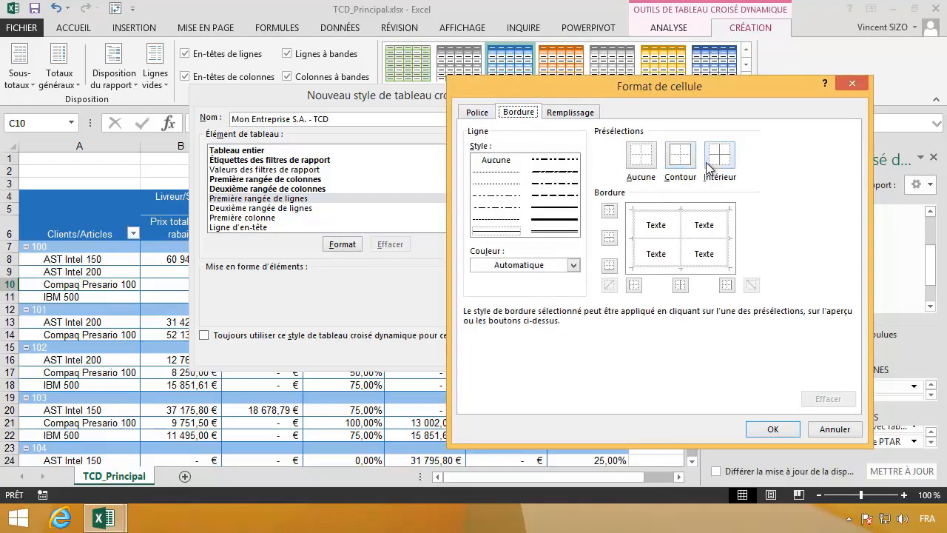
pyautogui.click(684, 162)
pyautogui.click(727, 164)
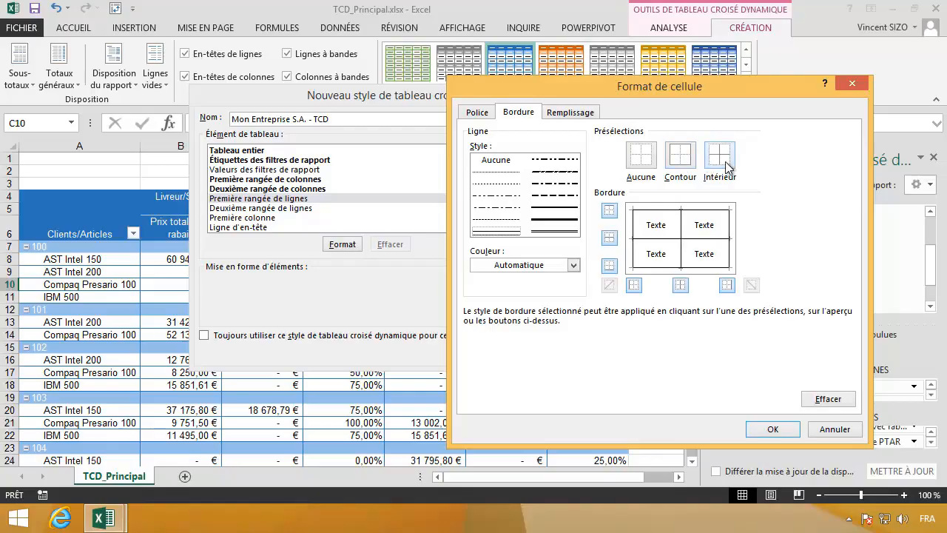
pyautogui.click(571, 264)
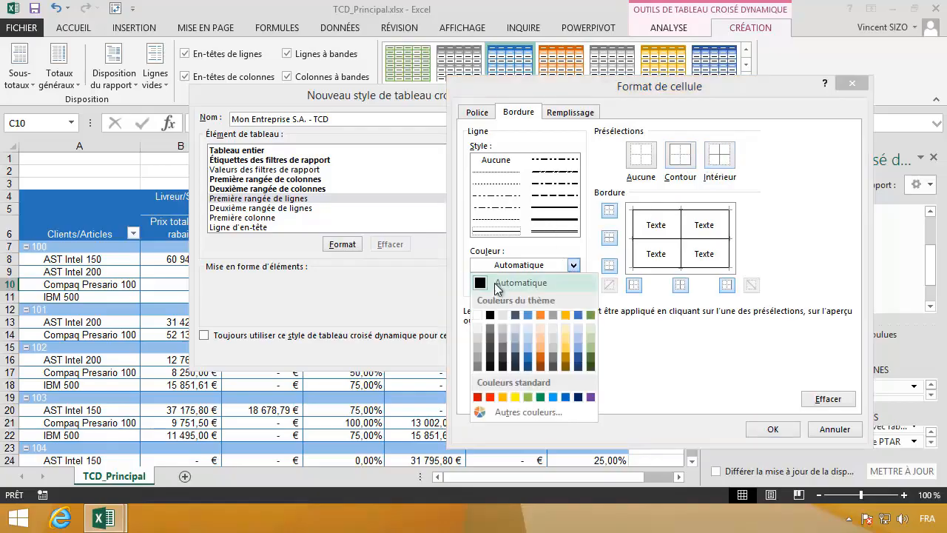
pyautogui.click(479, 315)
pyautogui.click(681, 160)
pyautogui.click(711, 164)
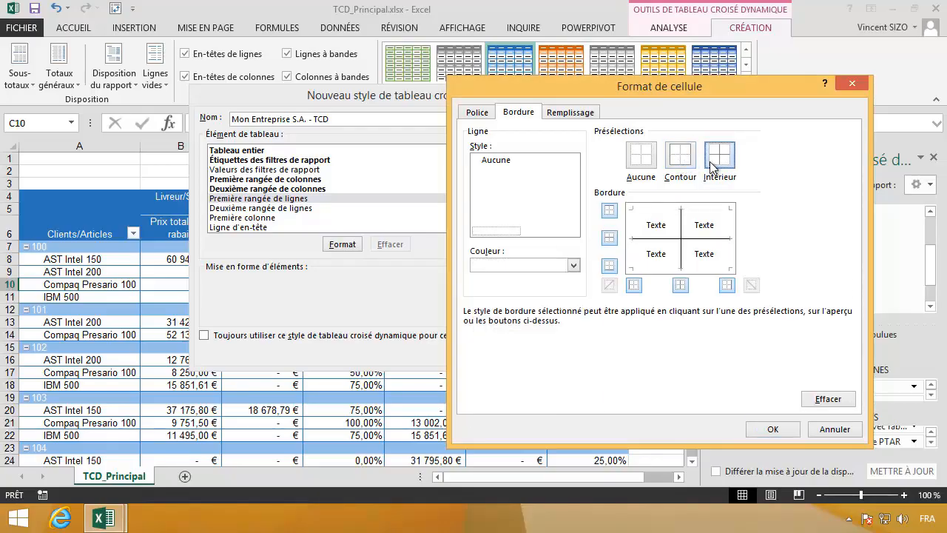
pyautogui.click(772, 429)
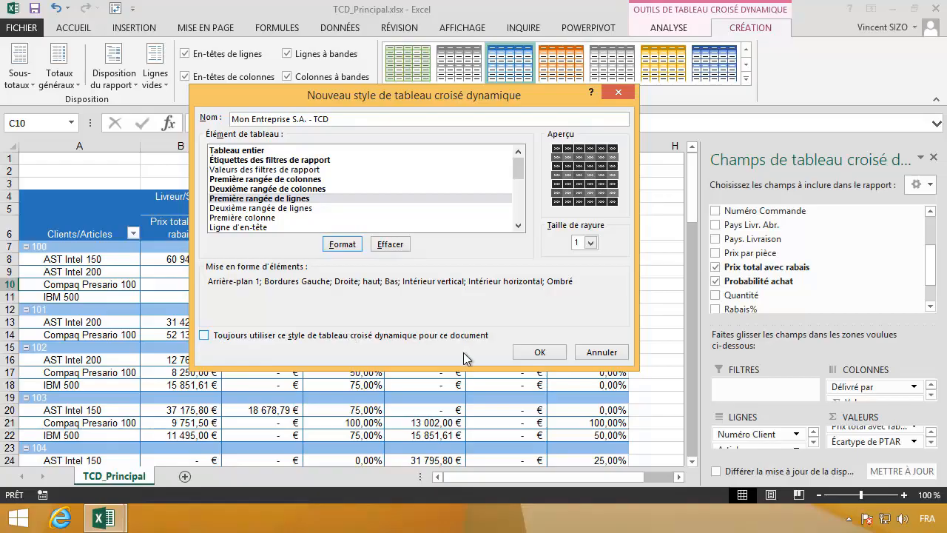
# - Save the new style Mon Entreprise S.A. - TCD and apply it to the pivot table
pyautogui.click(536, 356)
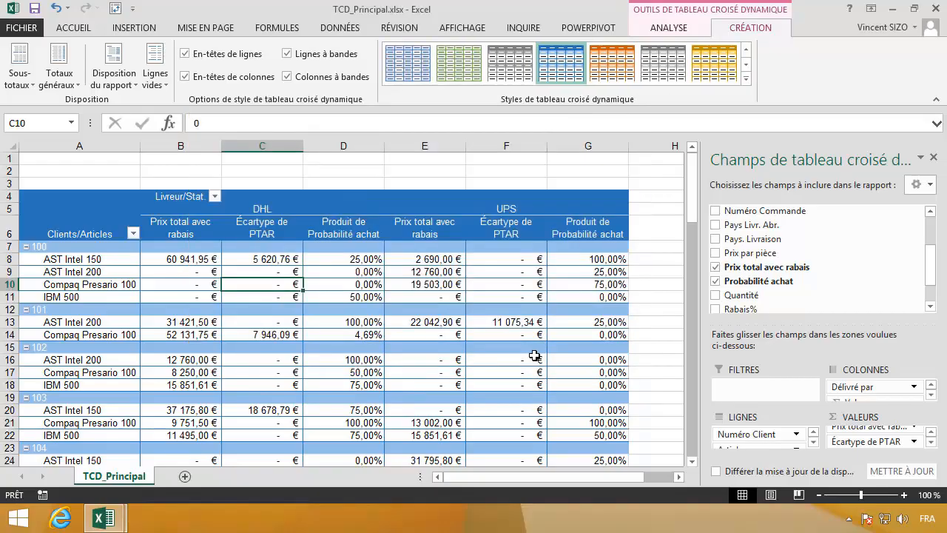
pyautogui.click(744, 79)
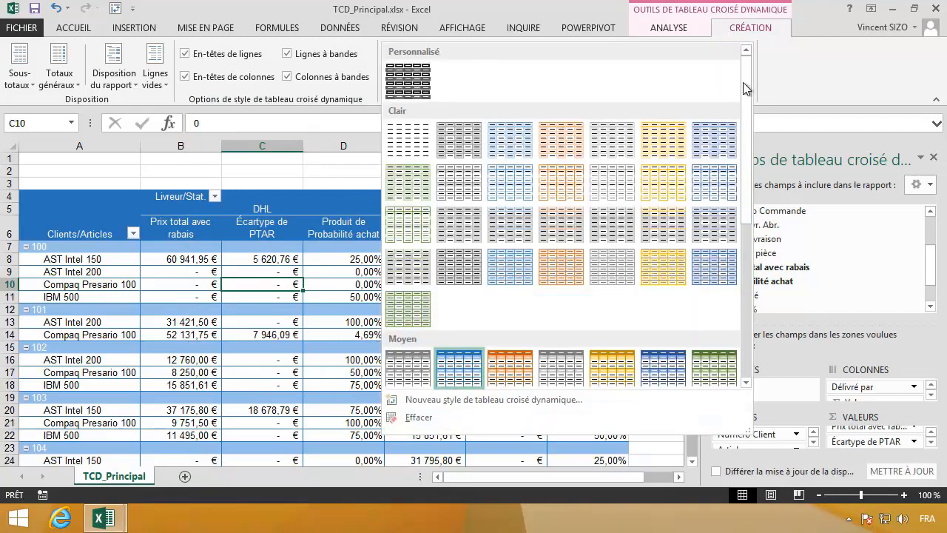
pyautogui.click(413, 91)
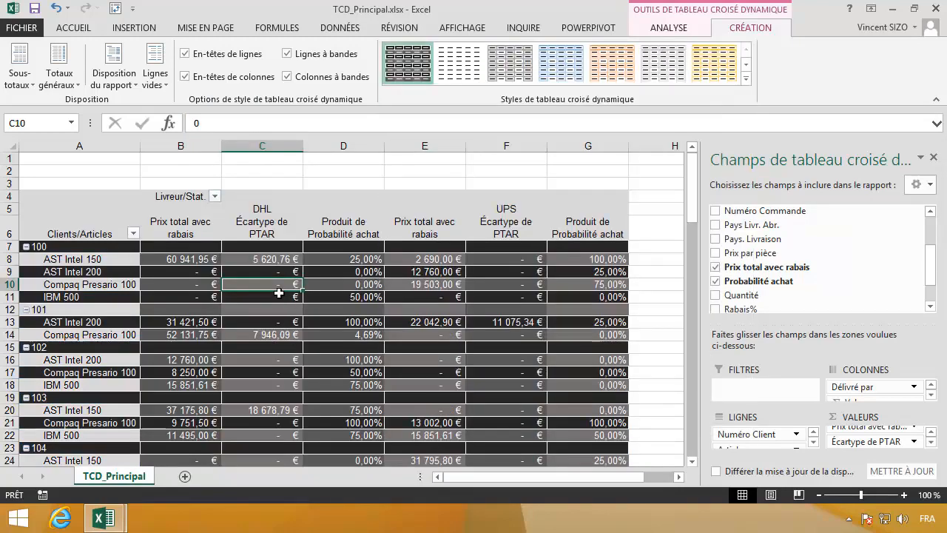
pyautogui.moveTo(694, 177)
pyautogui.mouseDown()
pyautogui.moveTo(682, 199)
pyautogui.moveTo(683, 180)
pyautogui.mouseUp()
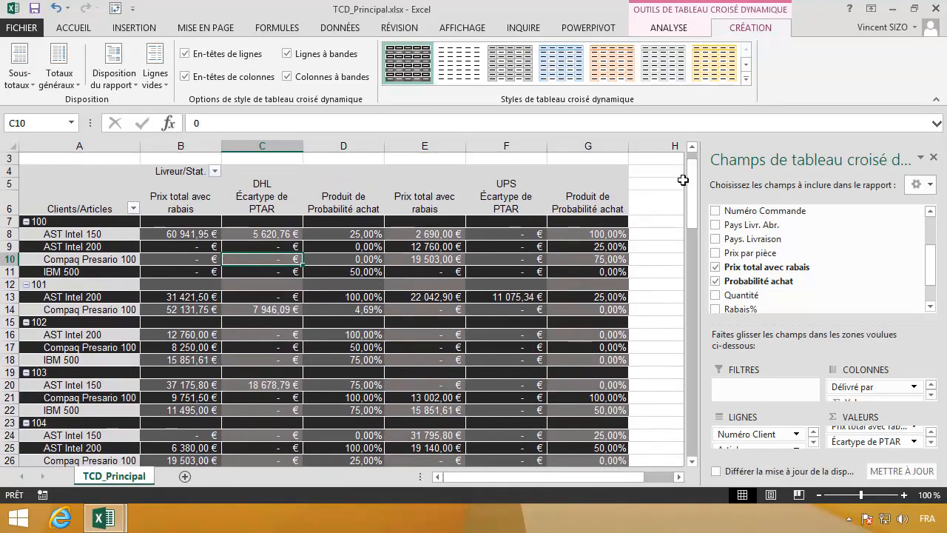
# - Modify the custom style Mon Entreprise S.A. - TCD so that Ligne 1 des sous-totaux has a light orange background fill
pyautogui.click(746, 79)
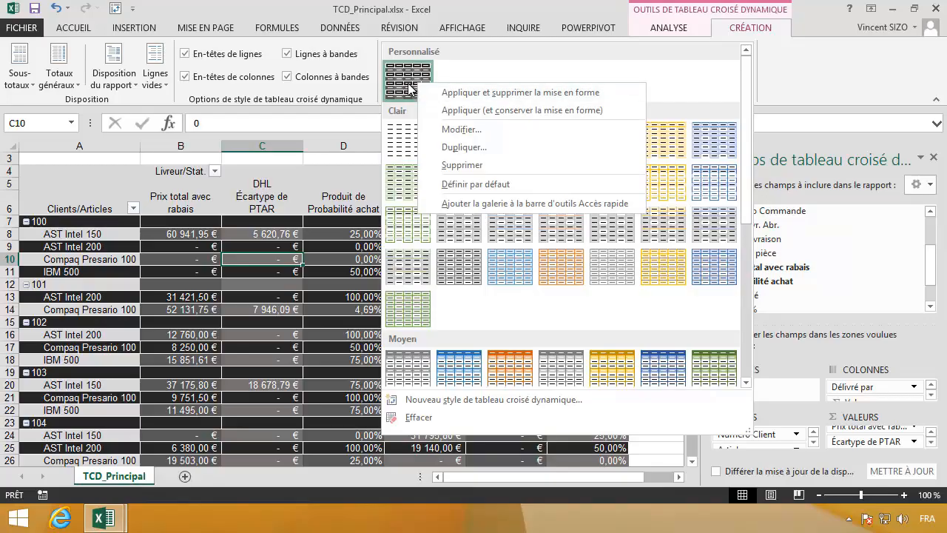
pyautogui.click(454, 130)
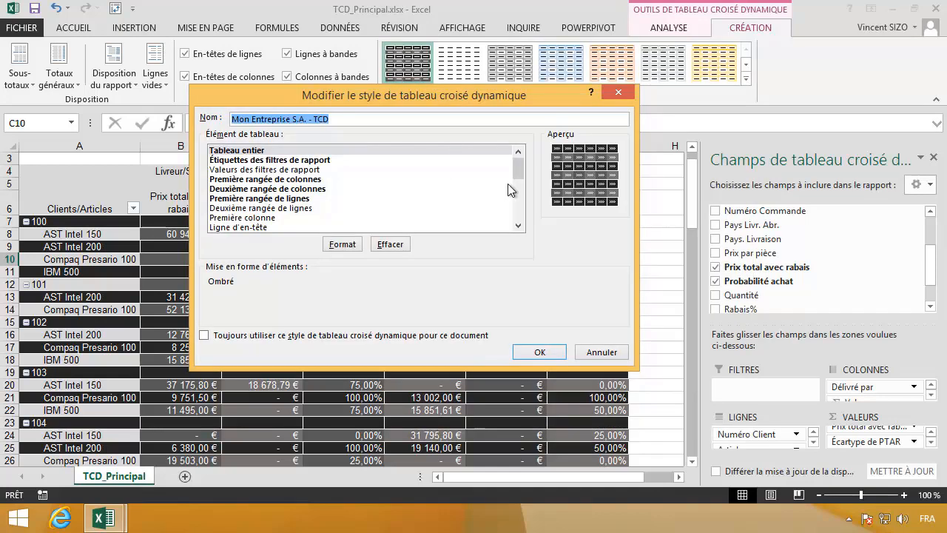
pyautogui.moveTo(523, 167); pyautogui.dragTo(522, 200)
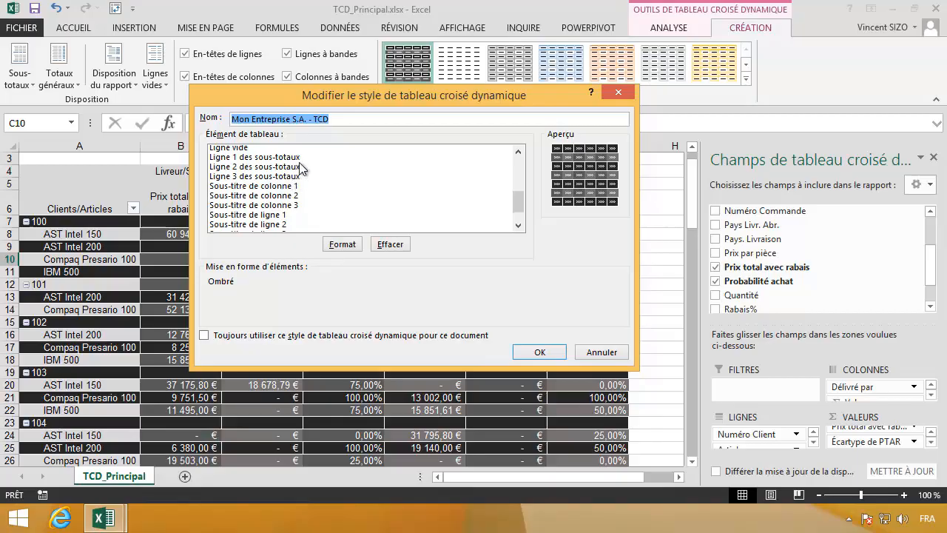
pyautogui.click(259, 160)
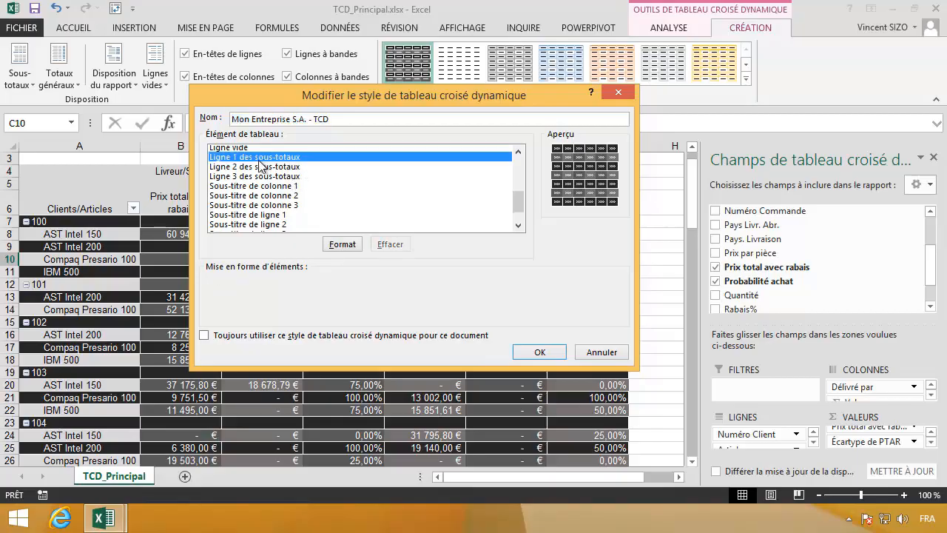
pyautogui.click(347, 244)
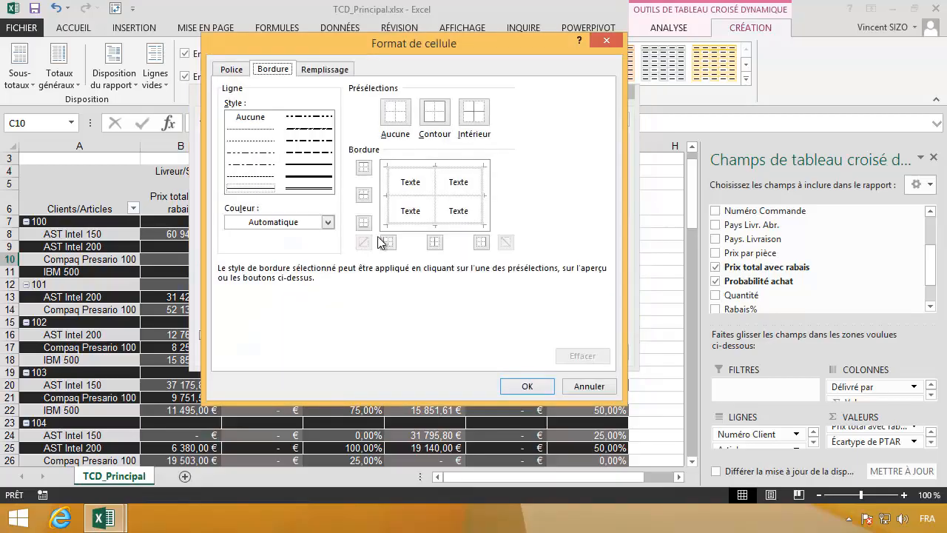
pyautogui.click(326, 69)
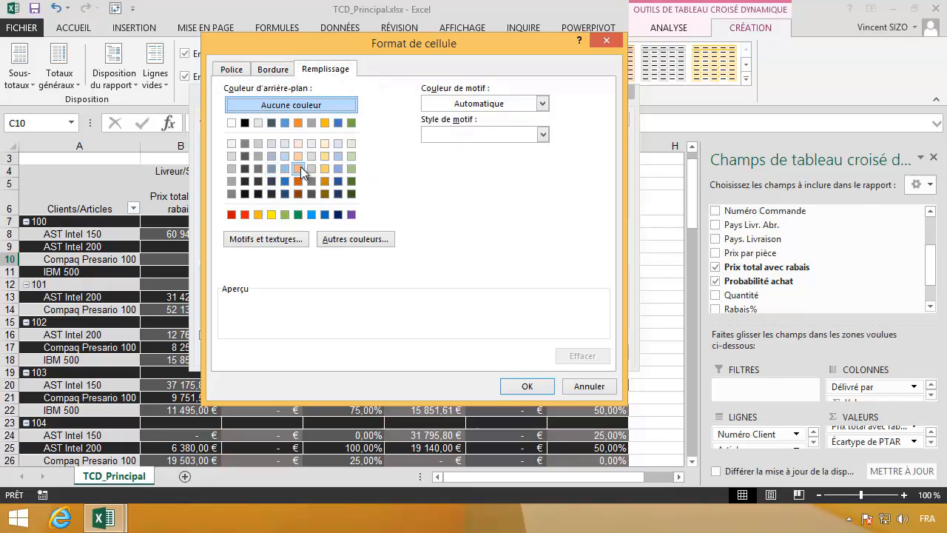
pyautogui.click(301, 167)
pyautogui.click(525, 386)
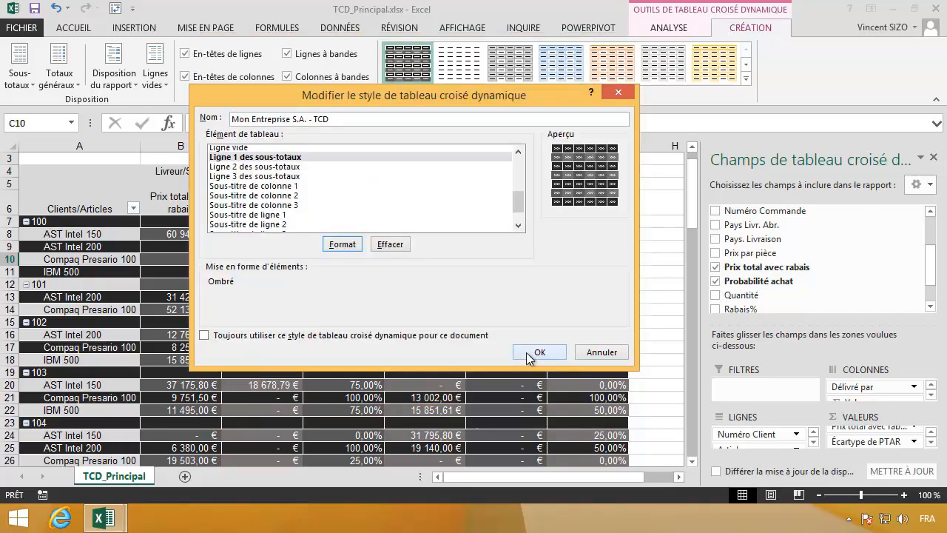
pyautogui.click(538, 352)
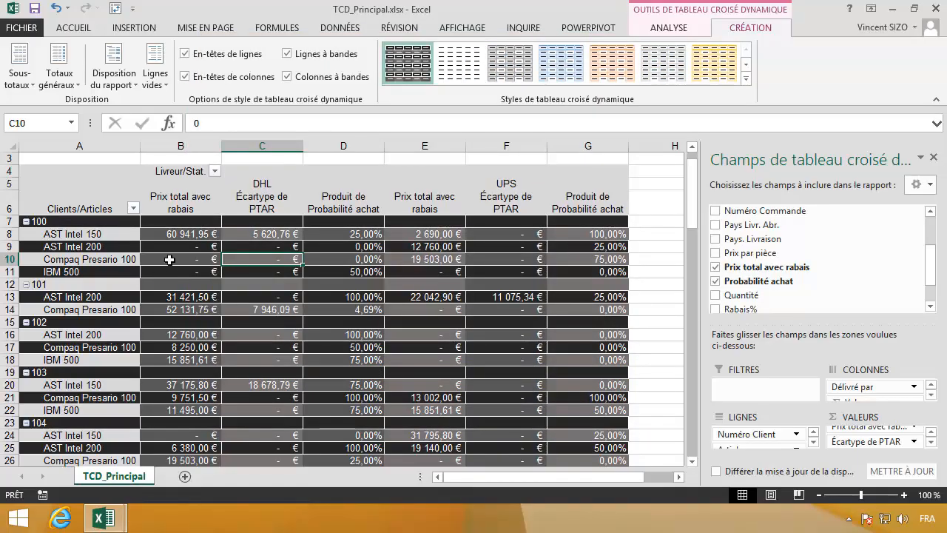
# - Show all pivot table subtotals at the bottom of each group
pyautogui.click(666, 29)
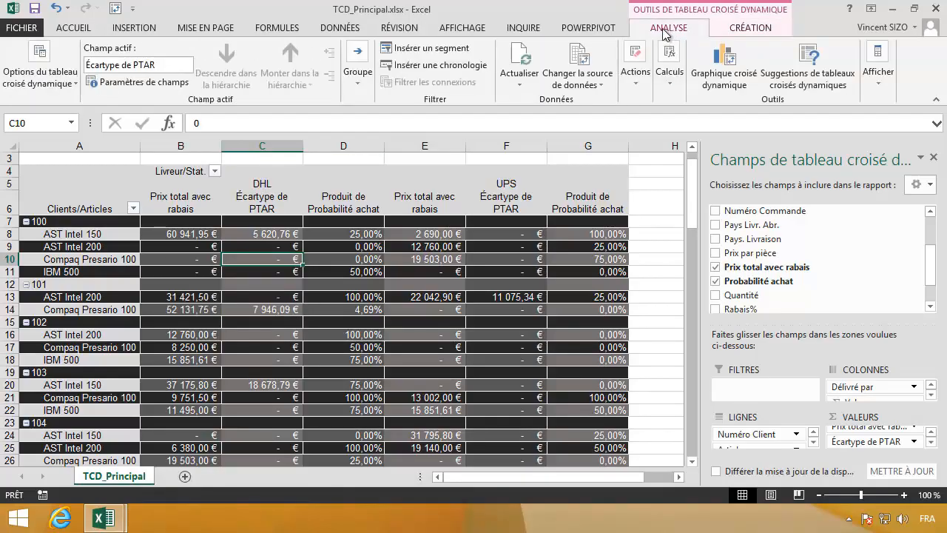
pyautogui.click(749, 31)
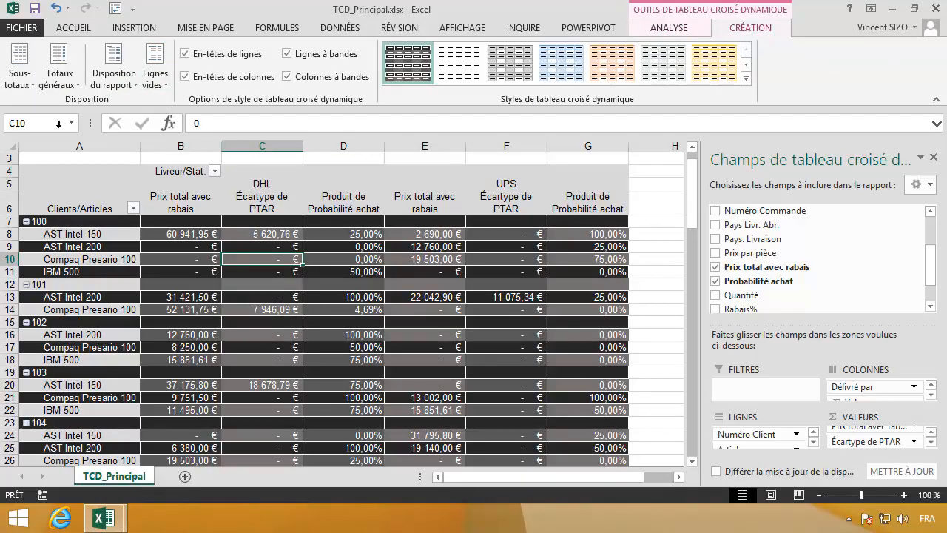
pyautogui.click(34, 88)
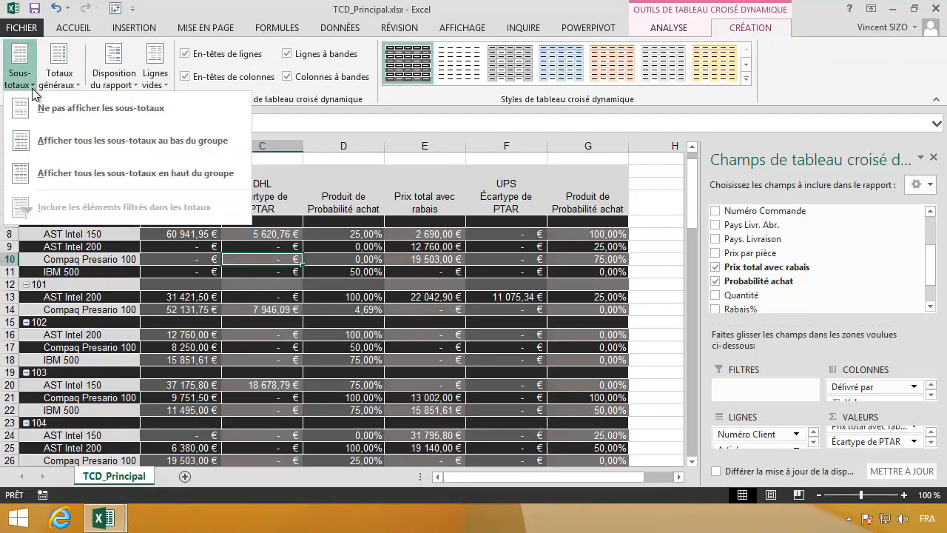
pyautogui.click(93, 149)
pyautogui.click(126, 308)
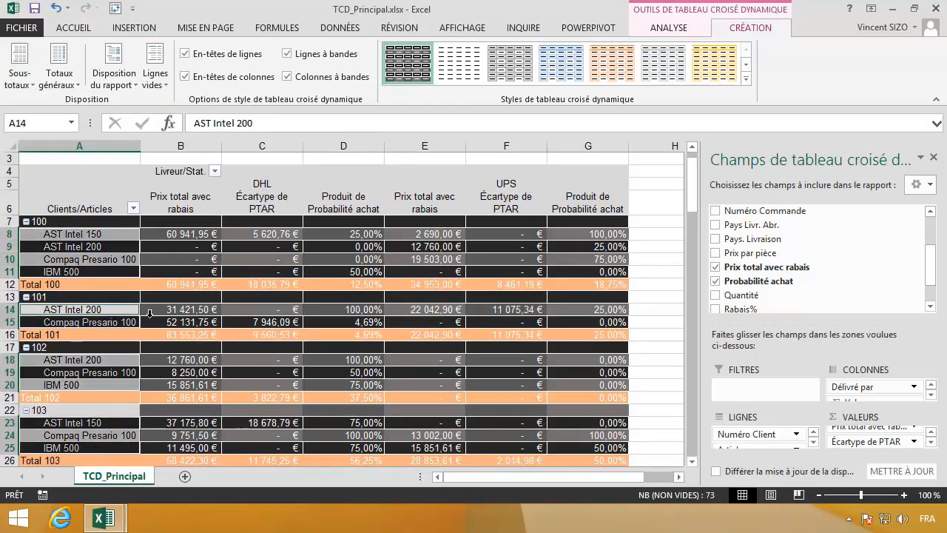
pyautogui.click(332, 331)
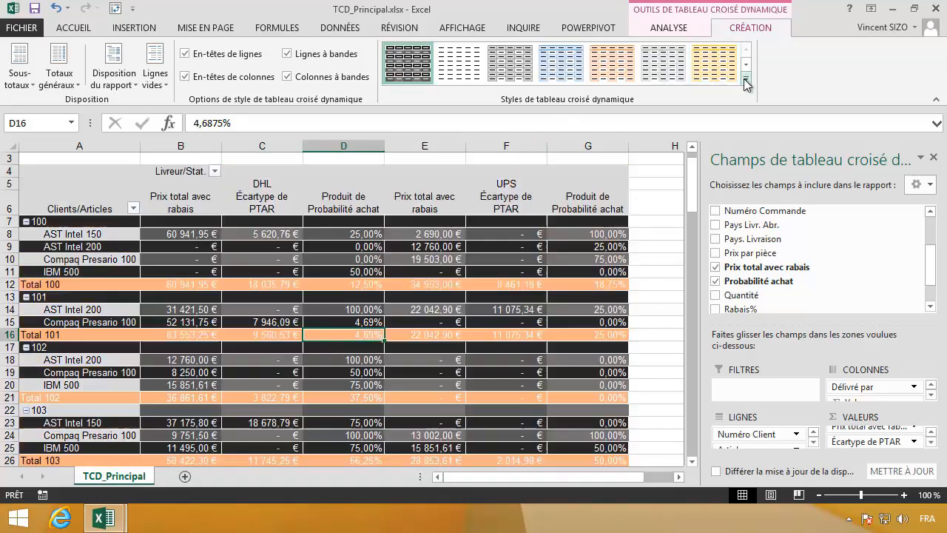
# - Reopen the custom style for modification and give the grand total column (Colonne du total général) a red background fill
pyautogui.click(745, 79)
pyautogui.rightClick(420, 94)
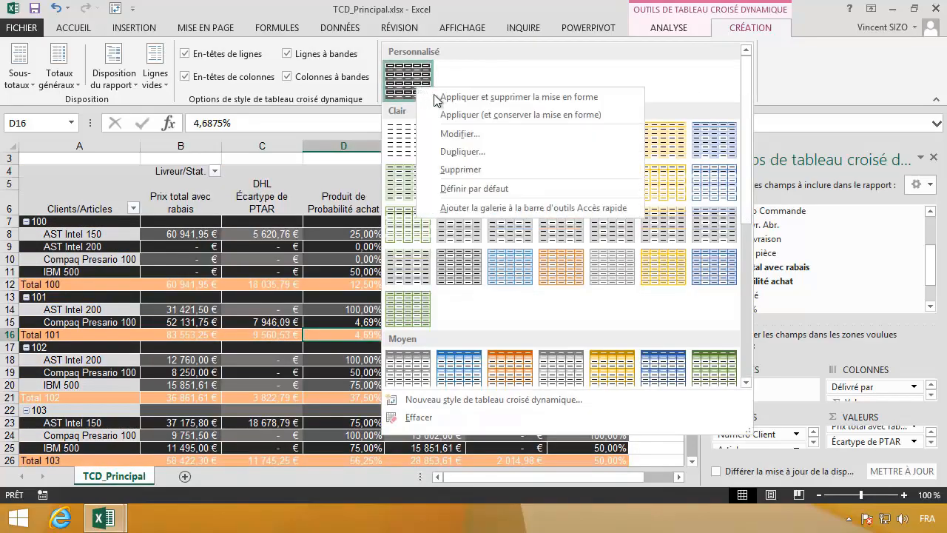
pyautogui.click(452, 129)
pyautogui.click(264, 180)
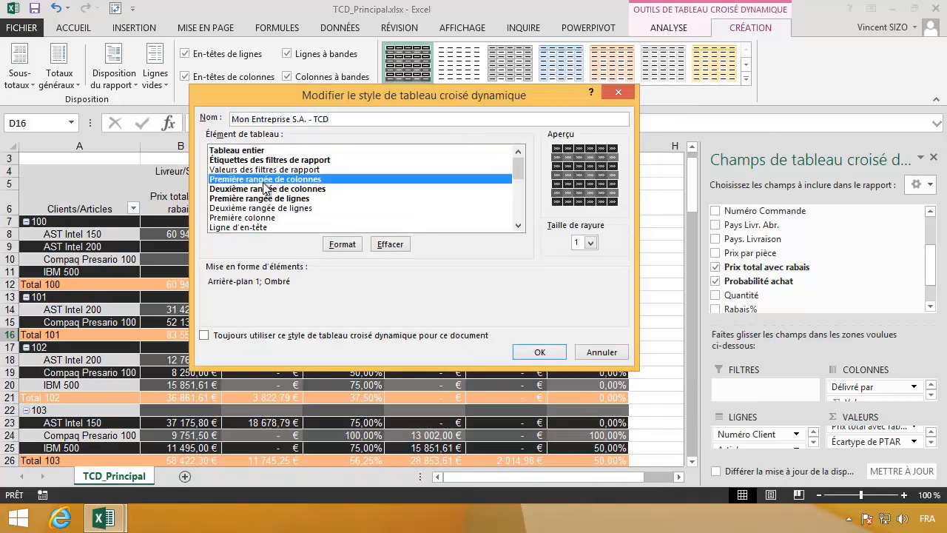
pyautogui.press('Down')
pyautogui.press('Down')
pyautogui.press('Down')
pyautogui.press('Down')
pyautogui.press('Down')
pyautogui.press('Down')
pyautogui.press('Down')
pyautogui.press('Down')
pyautogui.press('Down')
pyautogui.press('Down')
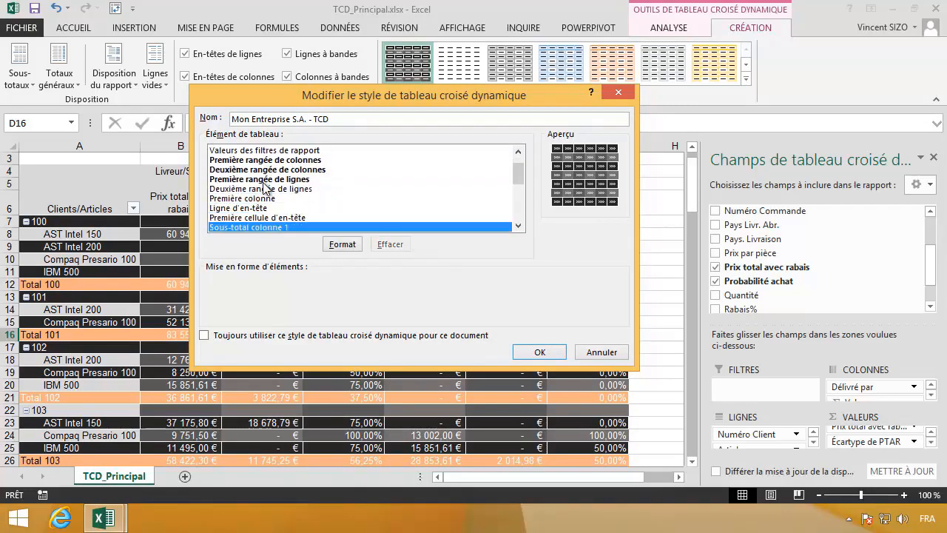
pyautogui.press('Down')
pyautogui.press('Down')
pyautogui.press('Down')
pyautogui.press('Down')
pyautogui.press('Down')
pyautogui.press('Down')
pyautogui.press('Down')
pyautogui.press('Down')
pyautogui.press('Down')
pyautogui.press('Down')
pyautogui.press('Down')
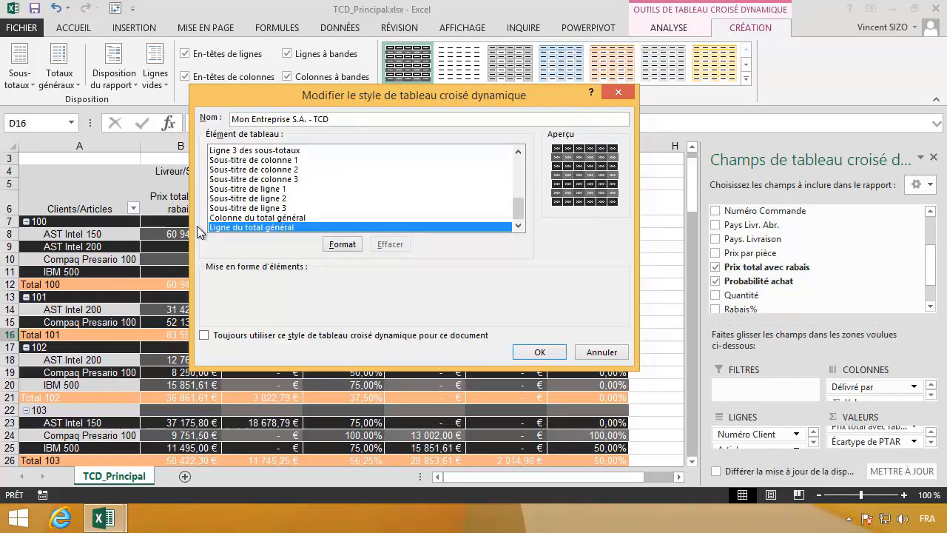
pyautogui.click(346, 244)
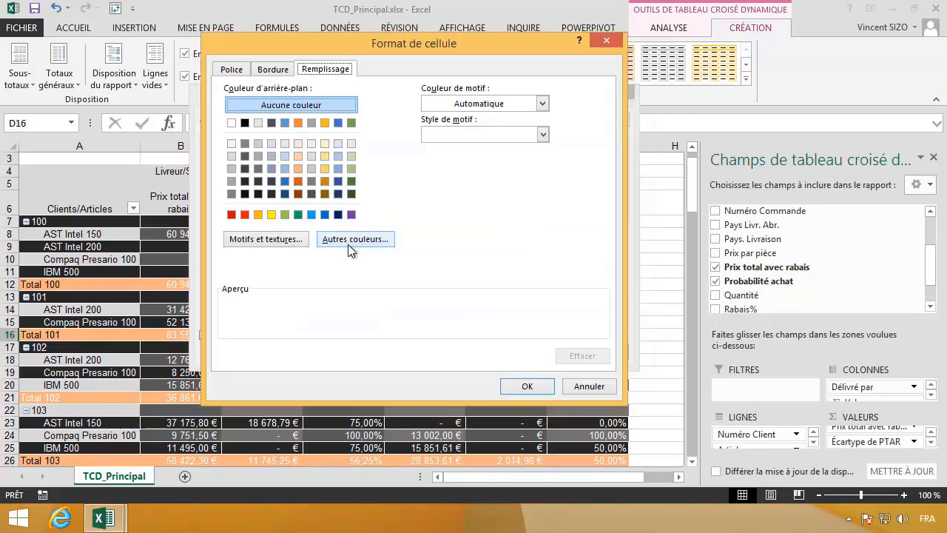
pyautogui.click(245, 215)
pyautogui.click(518, 385)
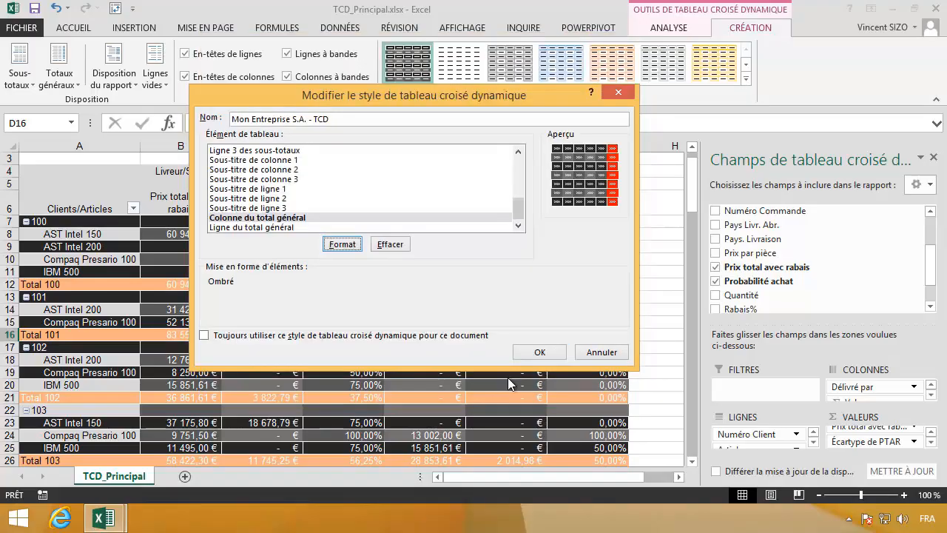
# - Give the grand total row (Ligne du total général) of the style a red background fill
pyautogui.click(250, 228)
pyautogui.click(341, 245)
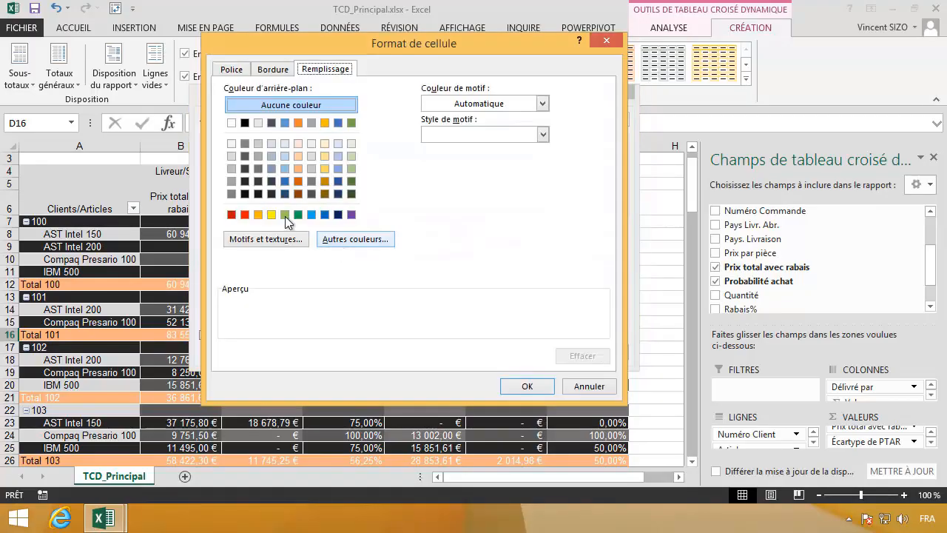
pyautogui.click(245, 215)
pyautogui.click(526, 386)
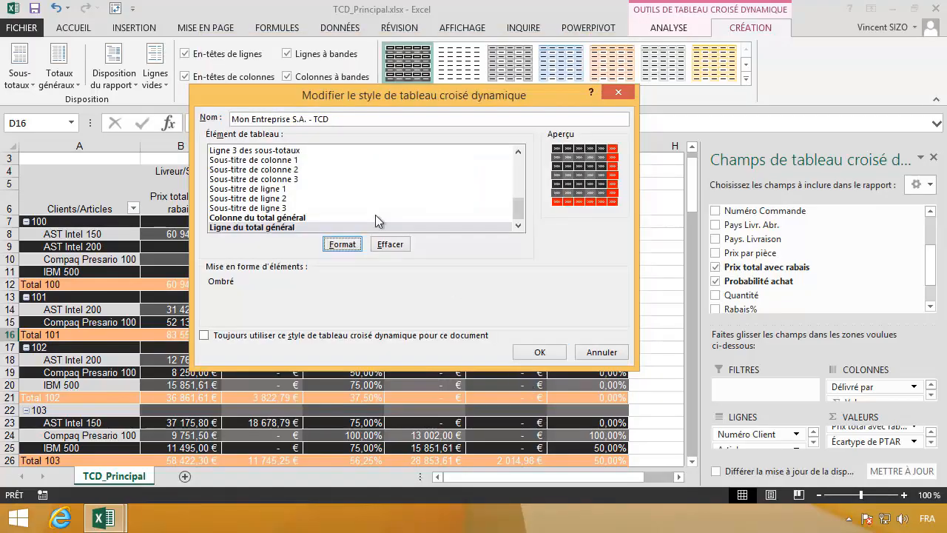
# - Set the font style of the grand total column (Colonne du total général) to bold (Gras)
pyautogui.click(317, 217)
pyautogui.click(341, 244)
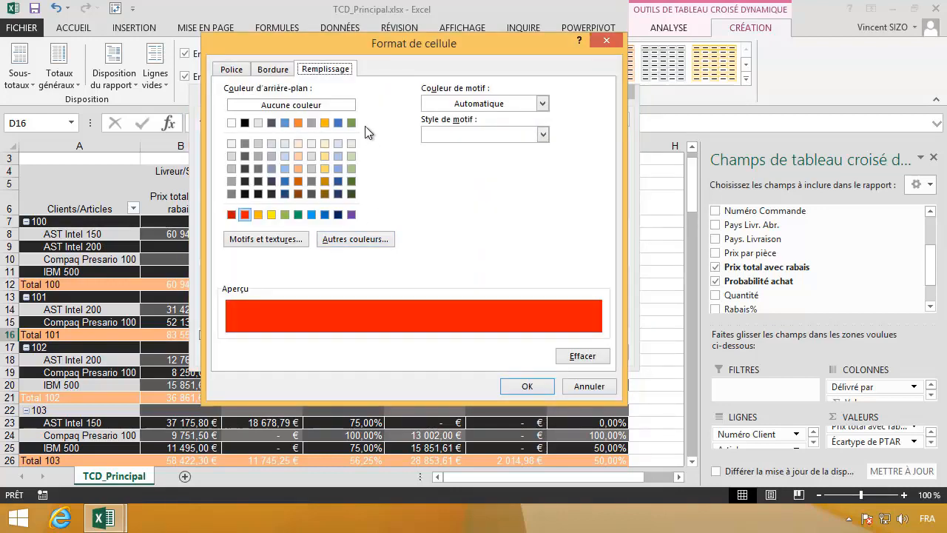
pyautogui.click(232, 69)
pyautogui.click(432, 137)
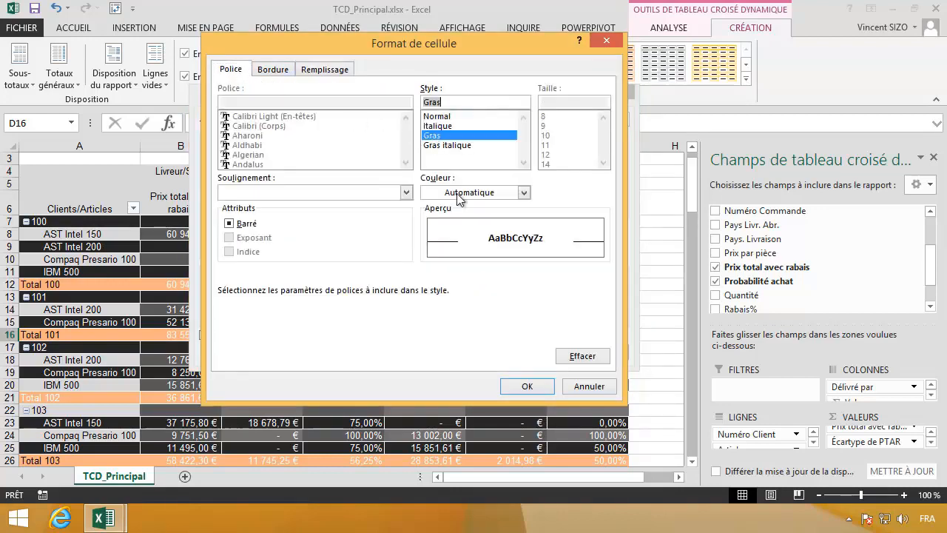
pyautogui.click(526, 386)
# - Set the font of the grand total row (Ligne du total général) to bold (Gras) and save the modified style
pyautogui.click(281, 227)
pyautogui.click(342, 244)
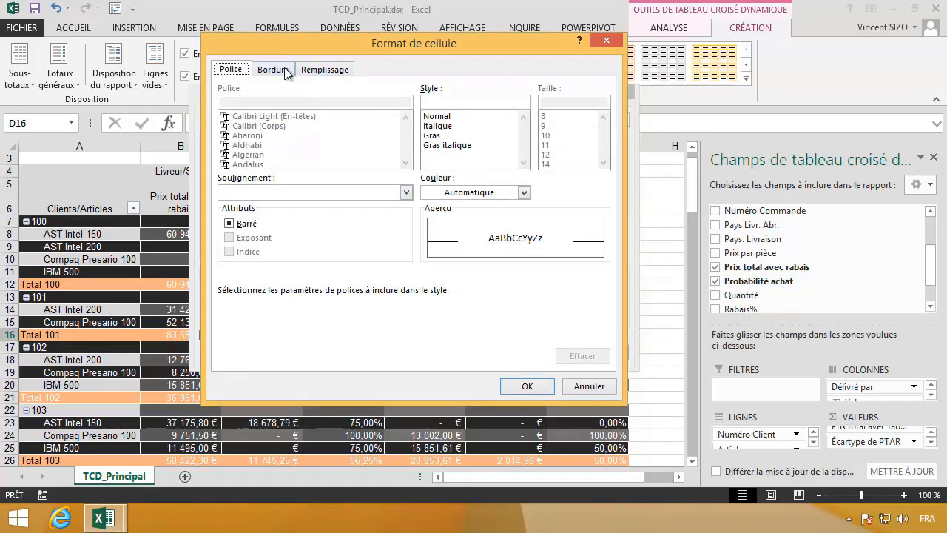
pyautogui.click(448, 137)
pyautogui.click(542, 385)
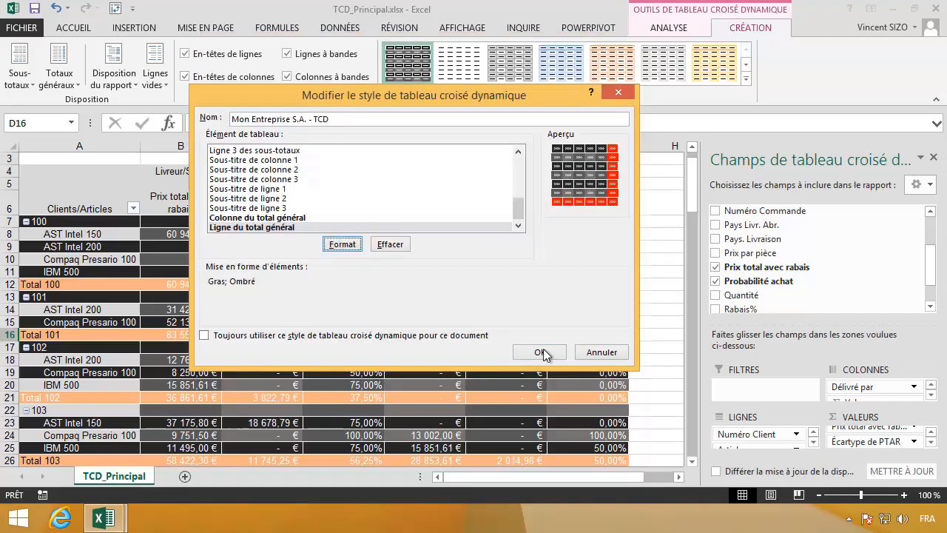
pyautogui.click(540, 352)
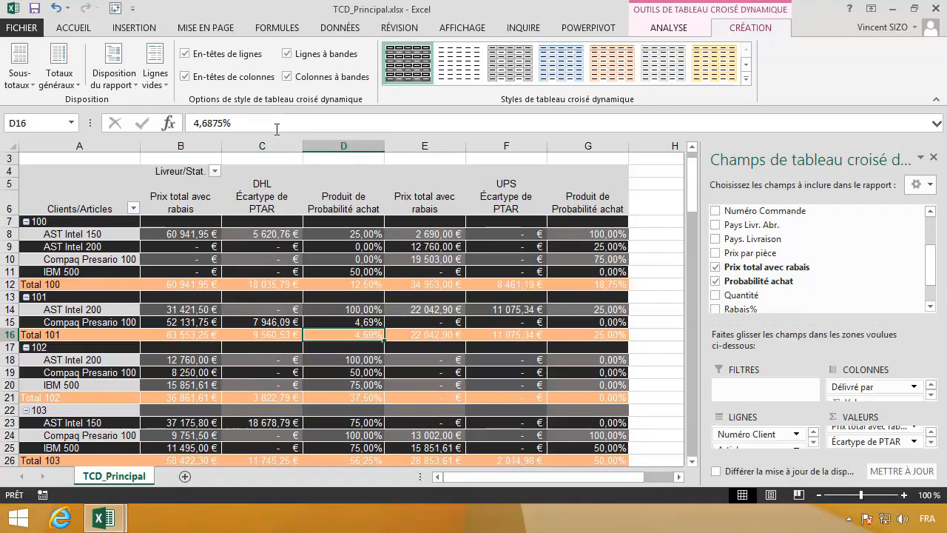
# - Turn on grand totals for both rows and columns and review the total columns and the last row
pyautogui.click(72, 78)
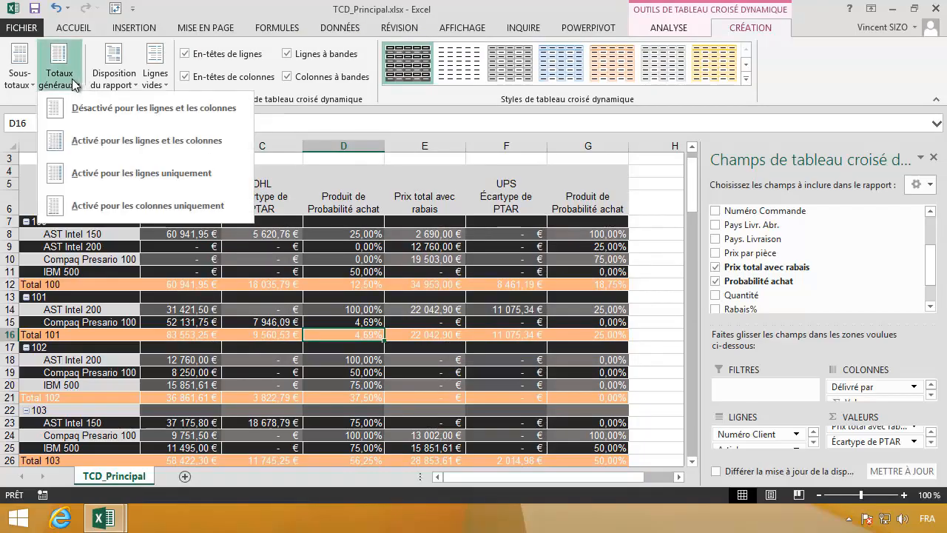
pyautogui.click(163, 141)
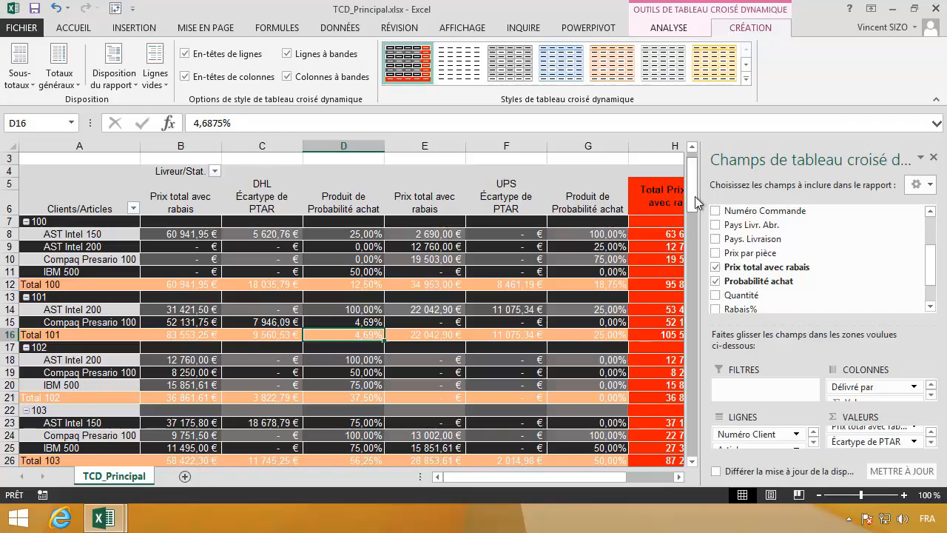
pyautogui.moveTo(609, 476); pyautogui.dragTo(628, 479)
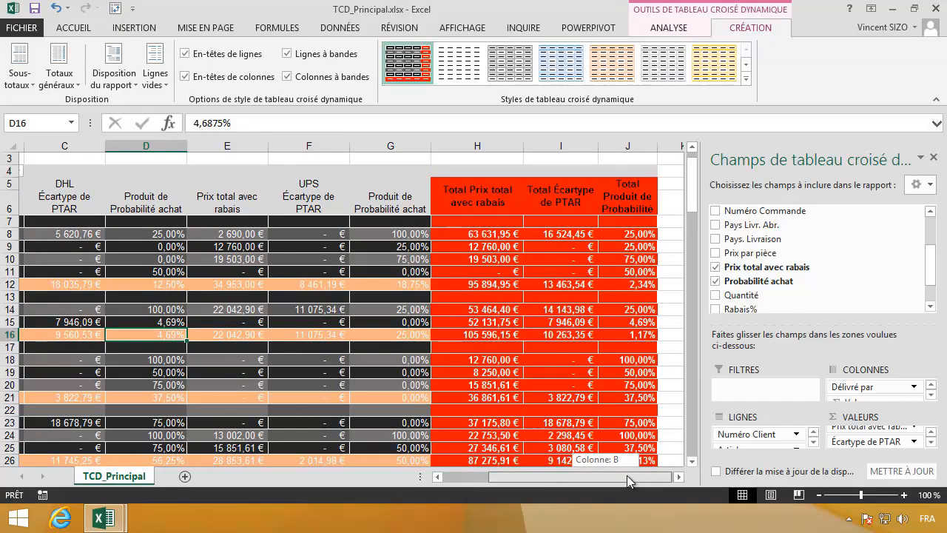
pyautogui.moveTo(691, 196); pyautogui.dragTo(691, 471)
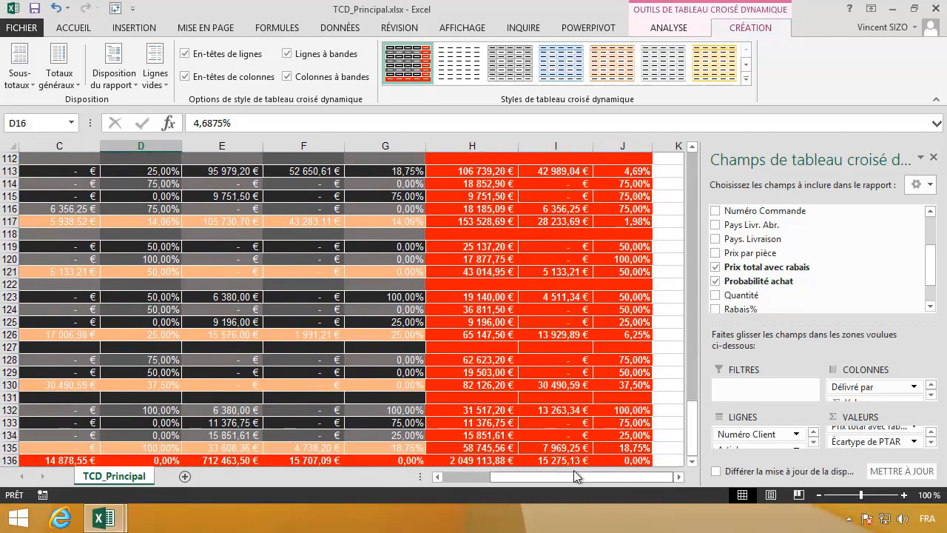
pyautogui.moveTo(576, 476); pyautogui.dragTo(469, 473)
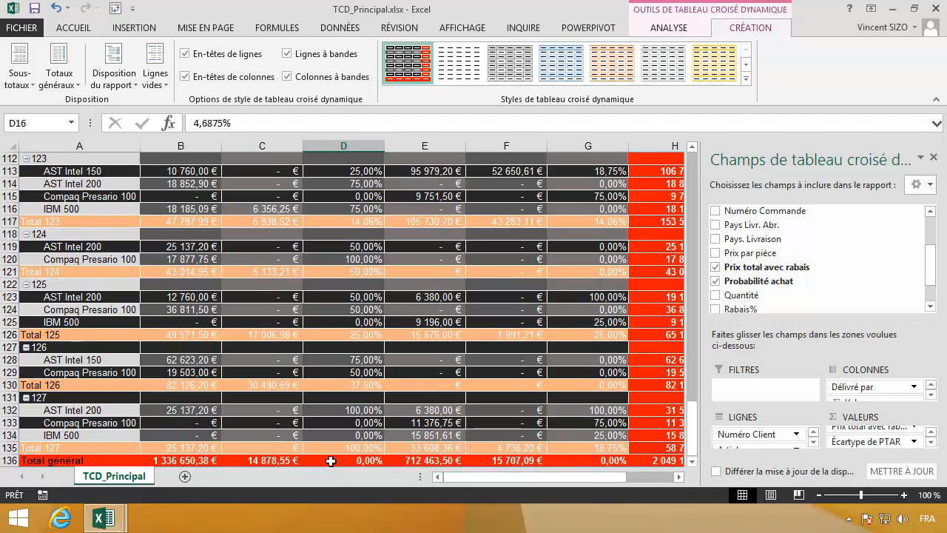
# - Replace the pivot table's custom style with the built-in blue style that has a dark blue header and light blue subtotal rows
pyautogui.click(331, 460)
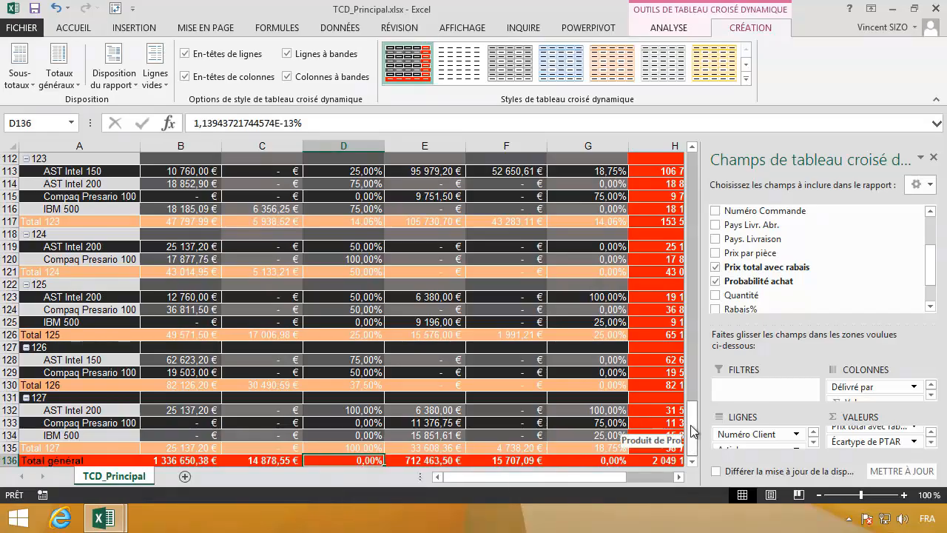
pyautogui.moveTo(693, 429); pyautogui.dragTo(695, 166)
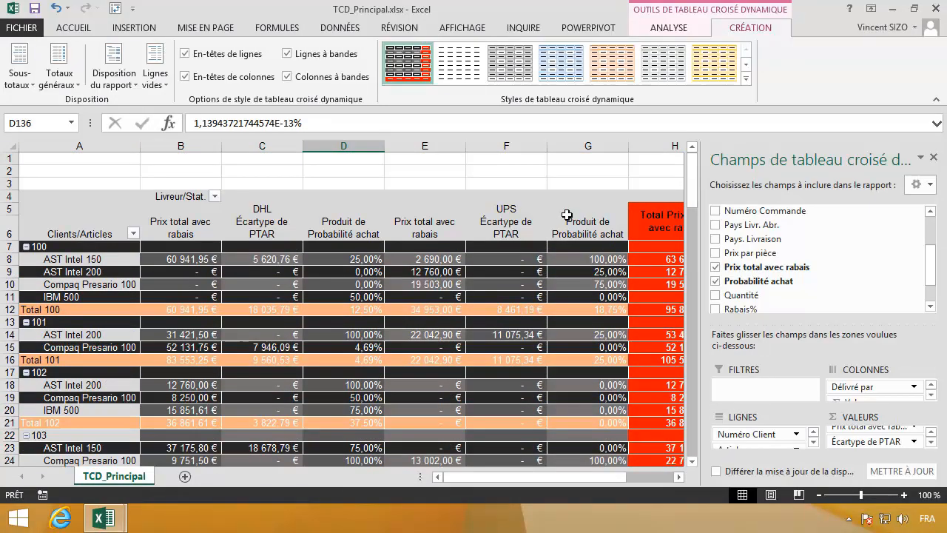
pyautogui.click(748, 78)
pyautogui.scroll(-3, 745, 296)
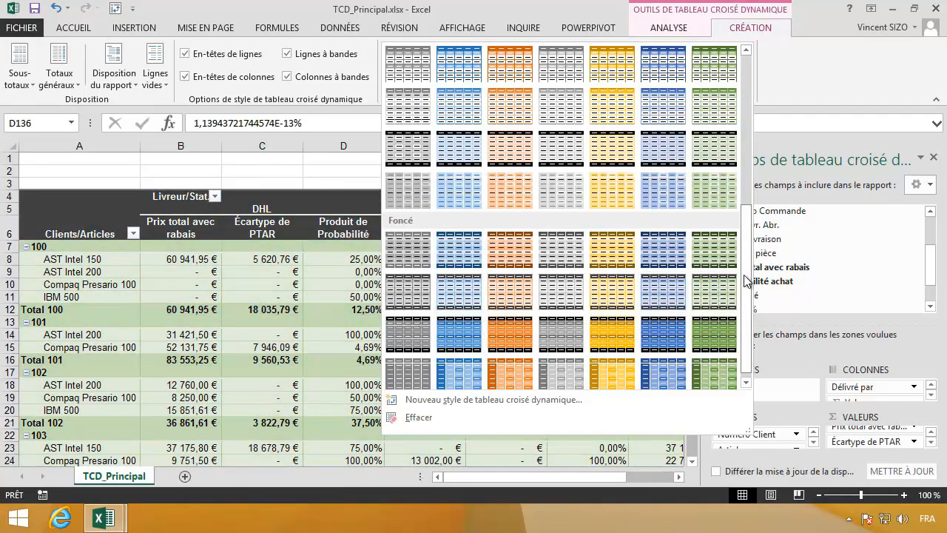
pyautogui.scroll(1, 746, 282)
pyautogui.click(466, 152)
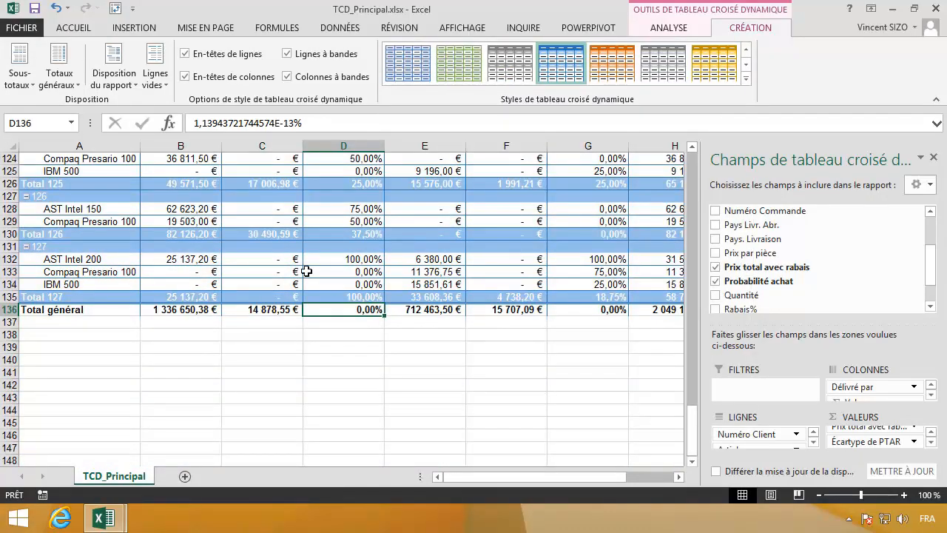
# - Save the workbook with cell A1 selected and minimize the remote desktop session
pyautogui.click(296, 259)
pyautogui.hotkey('ctrl', 'Home')
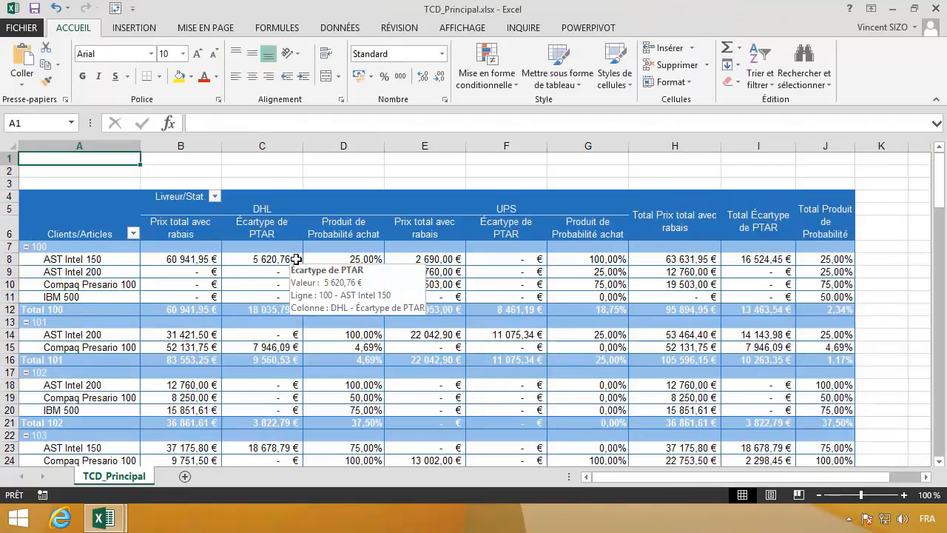
pyautogui.hotkey('ctrl', 's')
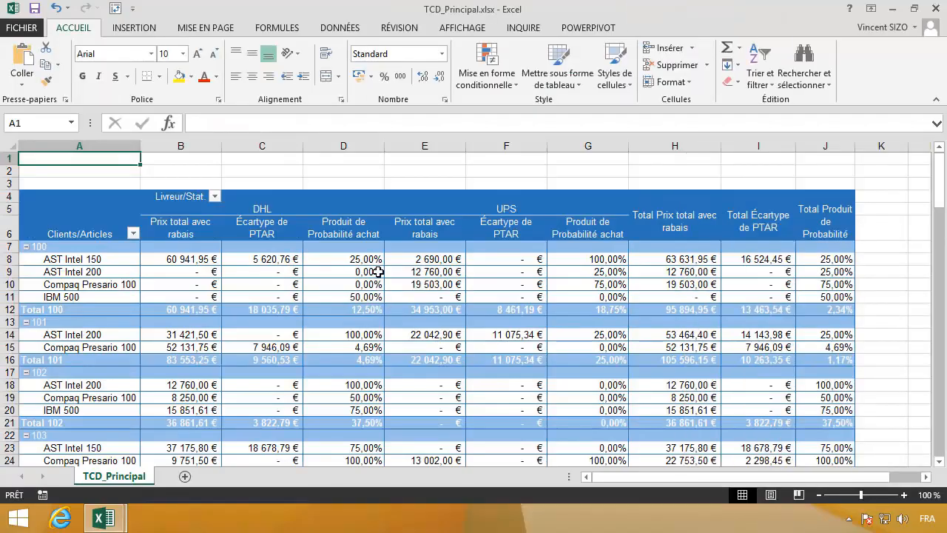
pyautogui.moveTo(378, 273)
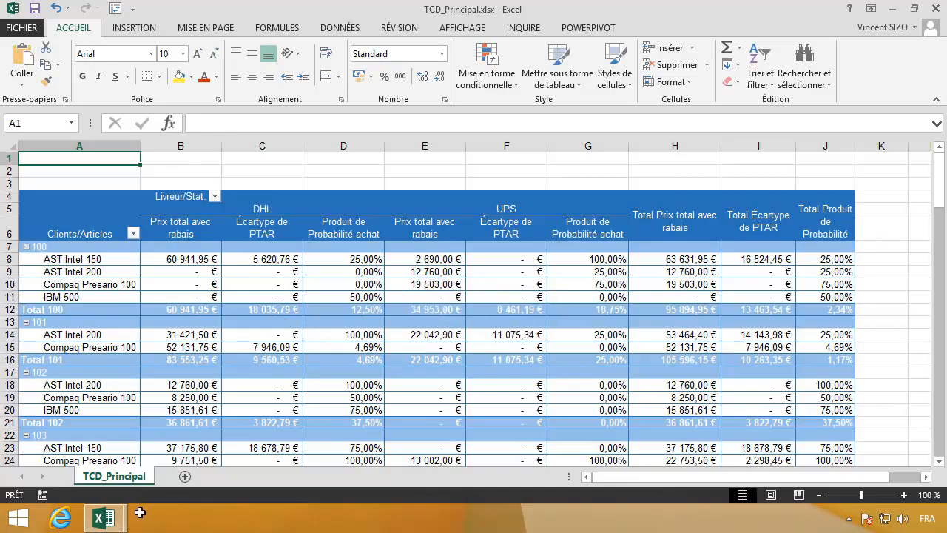
pyautogui.click(617, 7)
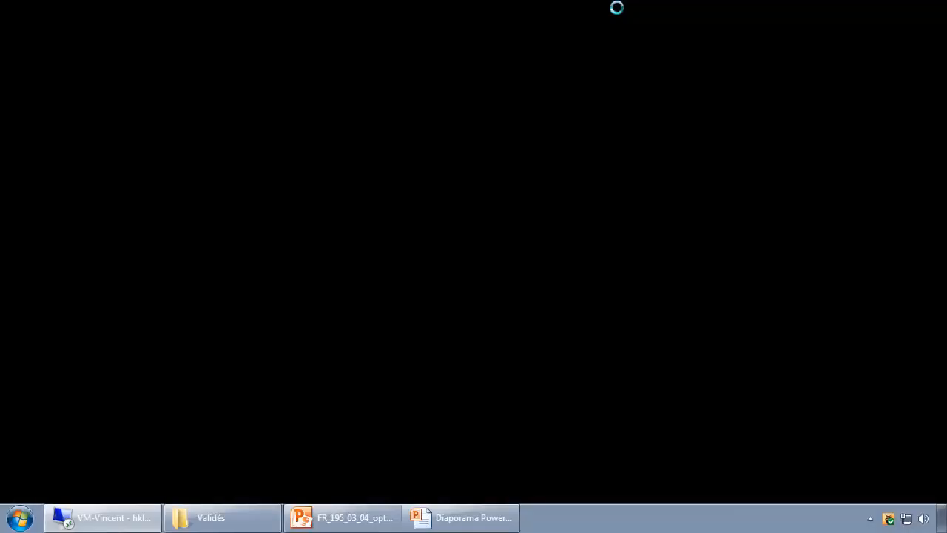